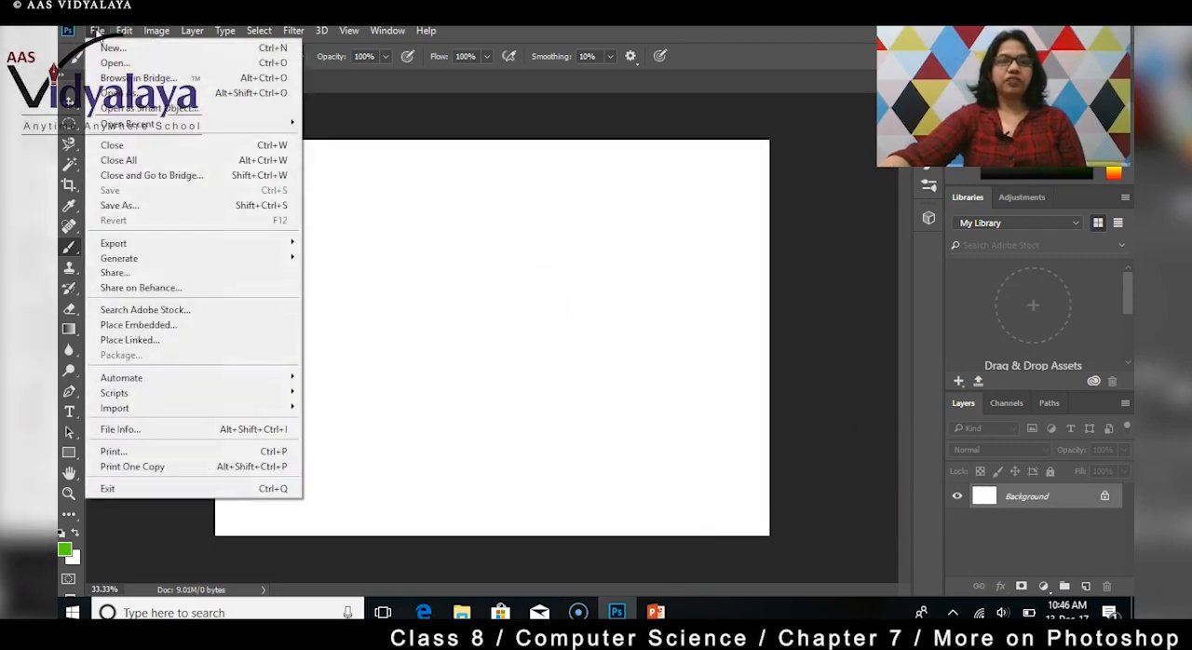
# Step: Open the electricity image from the Pictures folder
pyautogui.click(118, 58)
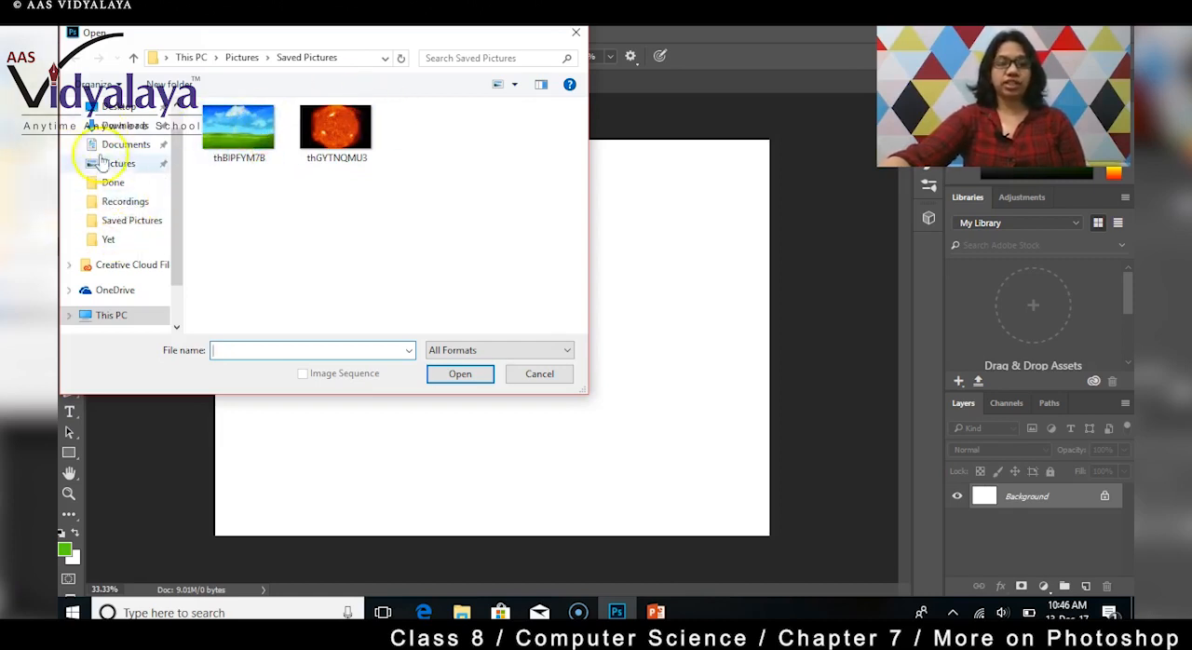
pyautogui.click(129, 170)
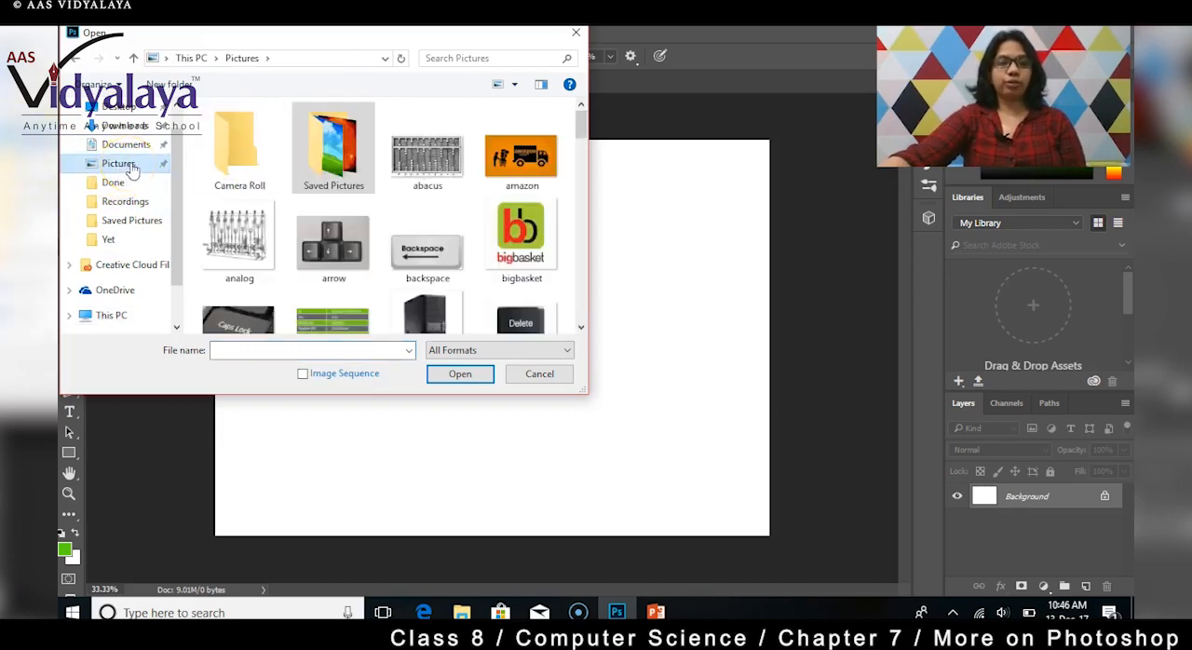
pyautogui.scroll(-1, 406, 209)
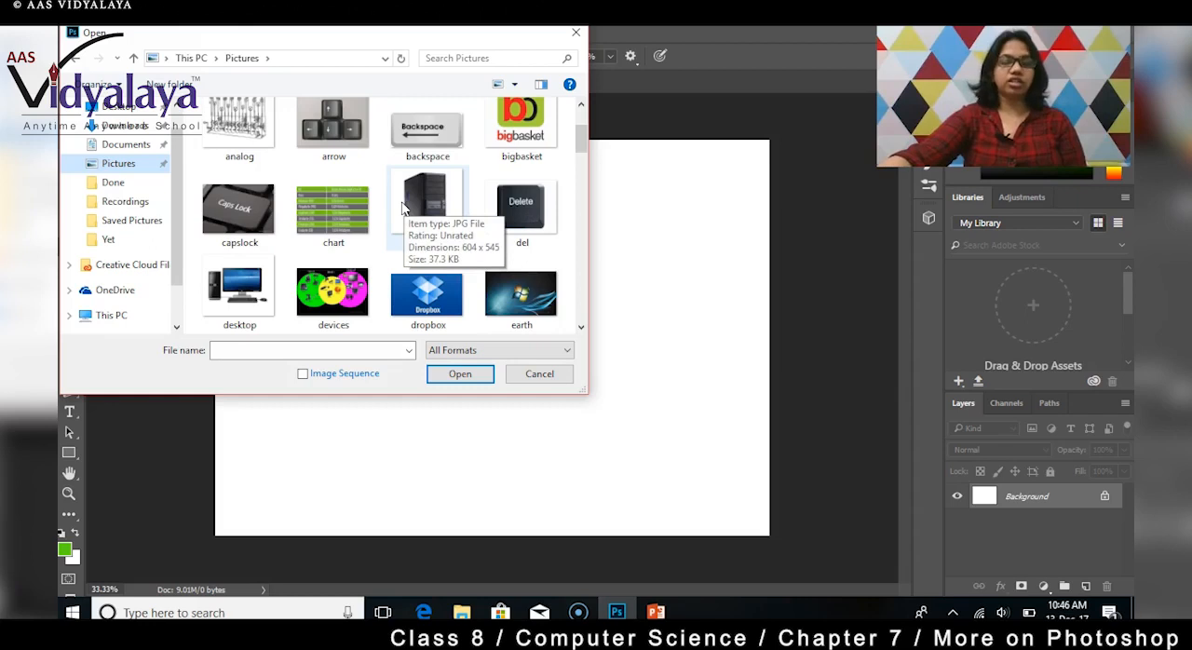
pyautogui.scroll(-1, 403, 207)
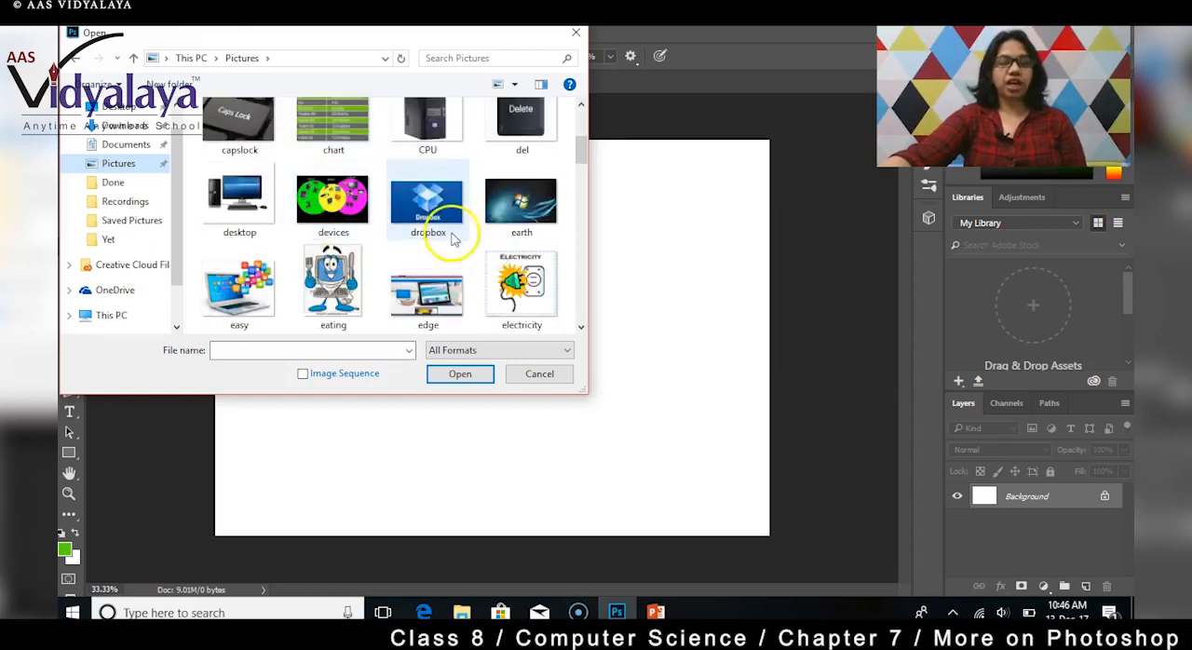
pyautogui.scroll(-1, 372, 234)
pyautogui.click(514, 194)
pyautogui.click(451, 382)
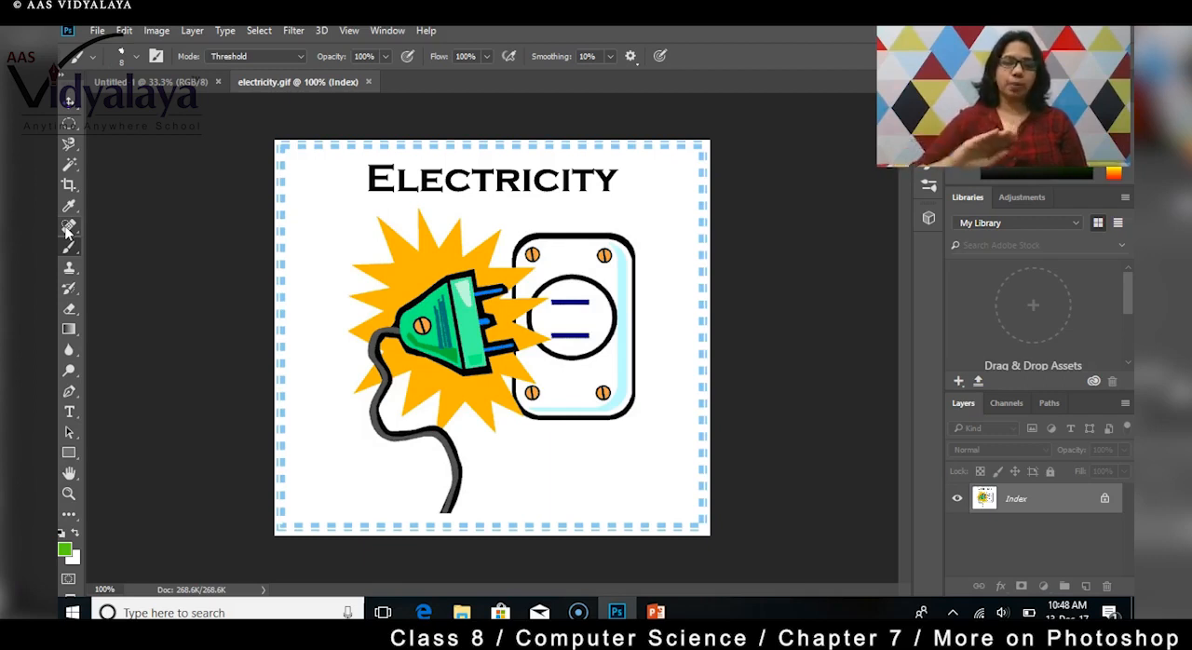
# Step: Try to remove the dark streaks on the green plug with the Spot Healing Brush
pyautogui.moveTo(365, 380)
pyautogui.mouseDown()
pyautogui.moveTo(403, 320)
pyautogui.moveTo(446, 324)
pyautogui.moveTo(441, 301)
pyautogui.moveTo(422, 308)
pyautogui.moveTo(448, 291)
pyautogui.moveTo(458, 332)
pyautogui.moveTo(439, 320)
pyautogui.moveTo(443, 302)
pyautogui.moveTo(444, 345)
pyautogui.moveTo(444, 302)
pyautogui.moveTo(432, 321)
pyautogui.moveTo(445, 297)
pyautogui.moveTo(414, 310)
pyautogui.moveTo(435, 301)
pyautogui.moveTo(436, 331)
pyautogui.mouseUp()
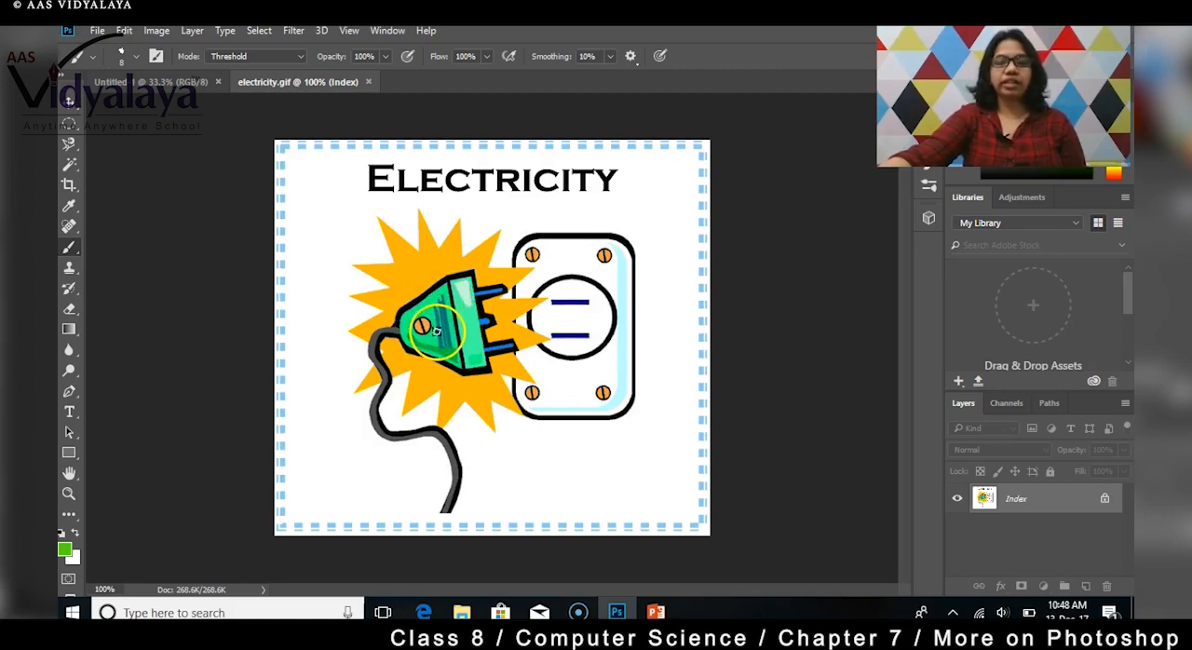
pyautogui.click(69, 228)
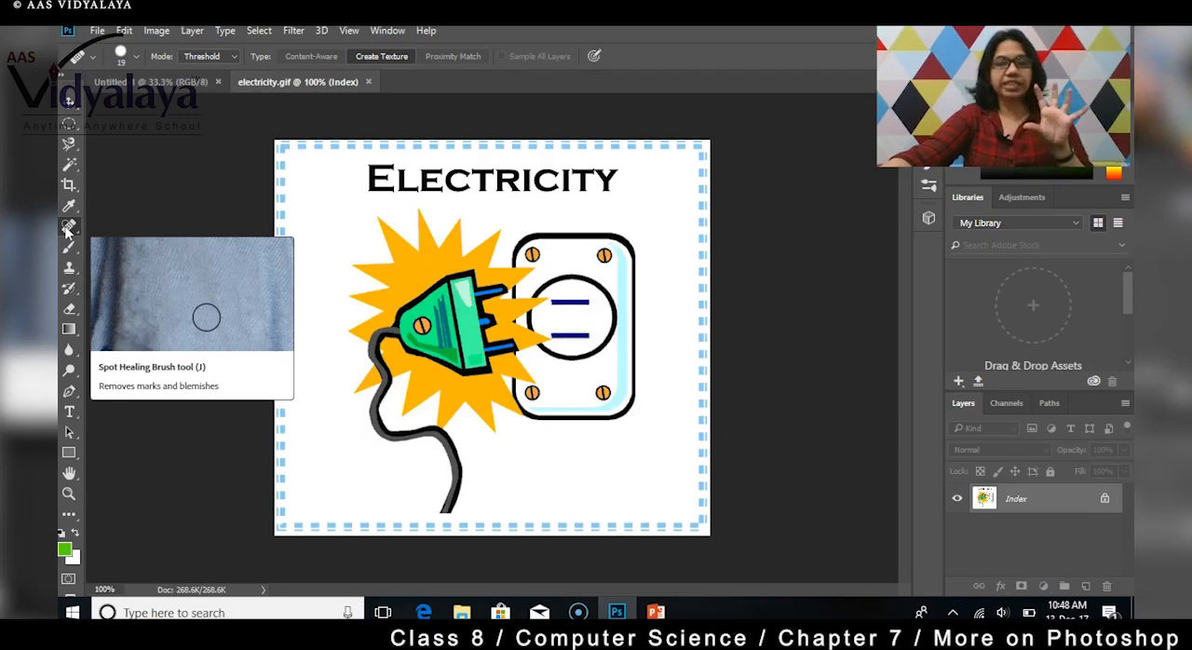
pyautogui.click(438, 301)
pyautogui.click(448, 338)
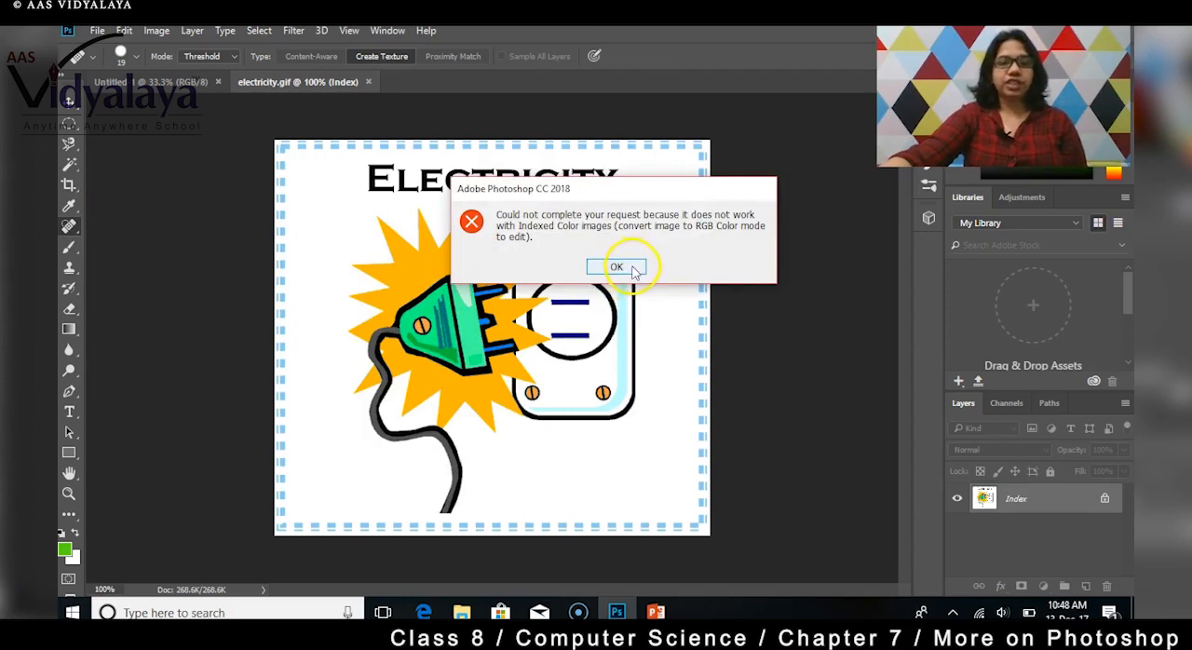
pyautogui.click(616, 268)
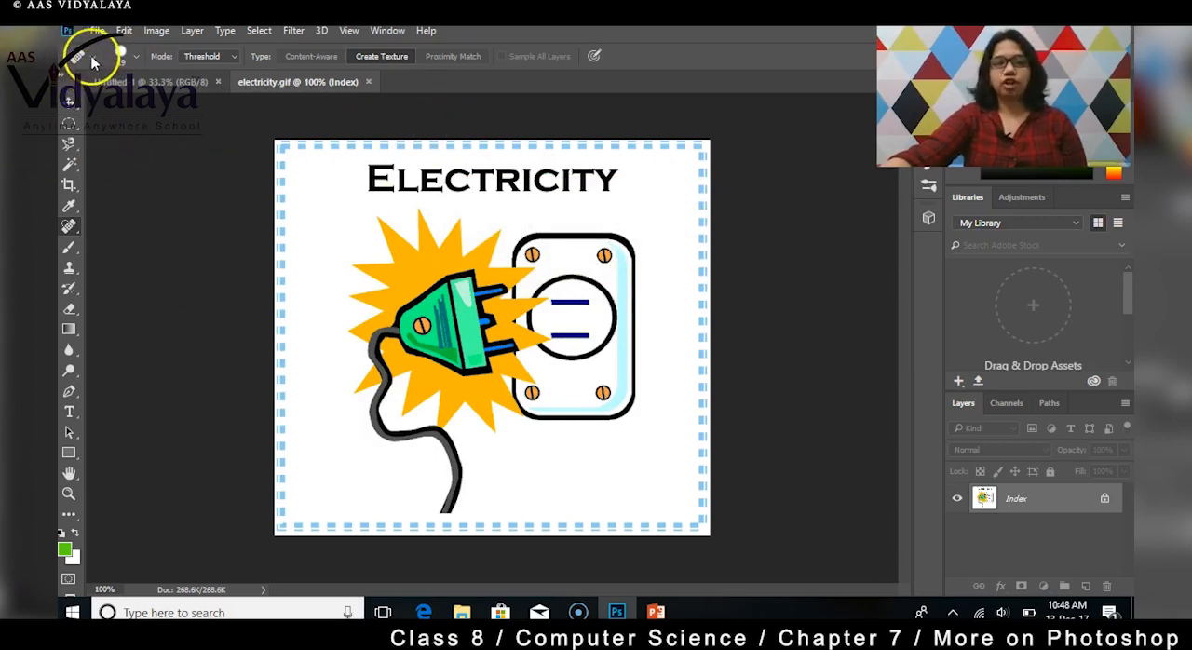
# Step: Select the streaked area of the green plug with an ellipse and try the Spot Healing Brush on the image
pyautogui.click(68, 125)
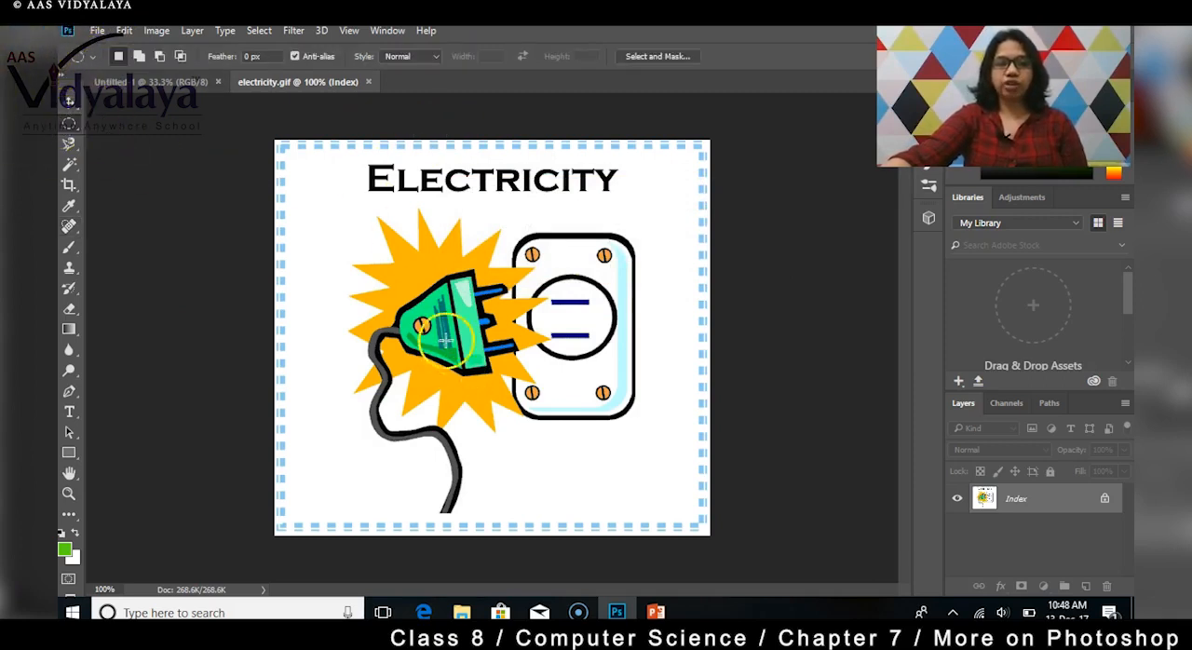
pyautogui.moveTo(430, 297); pyautogui.dragTo(459, 346)
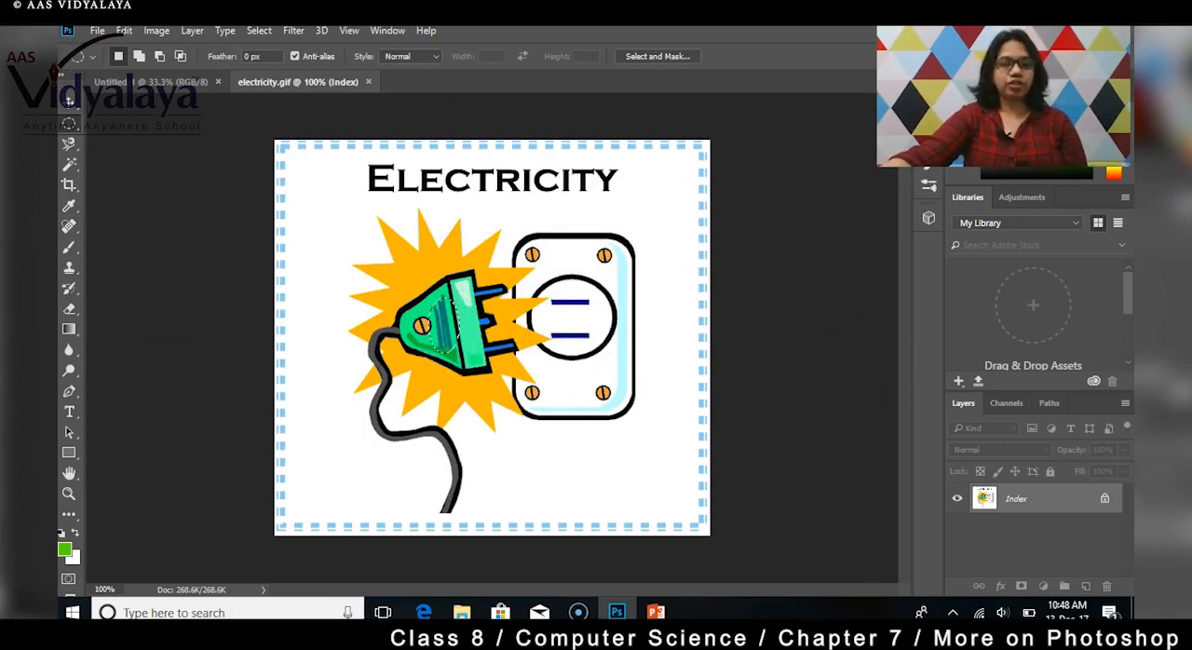
pyautogui.click(70, 226)
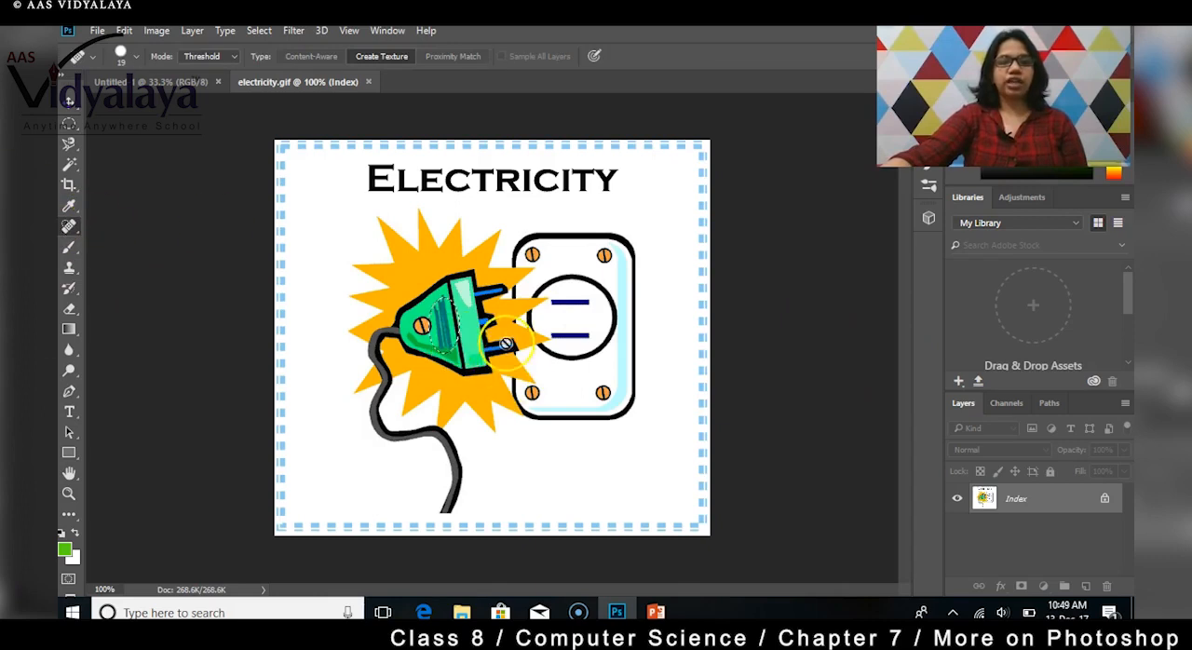
pyautogui.click(535, 389)
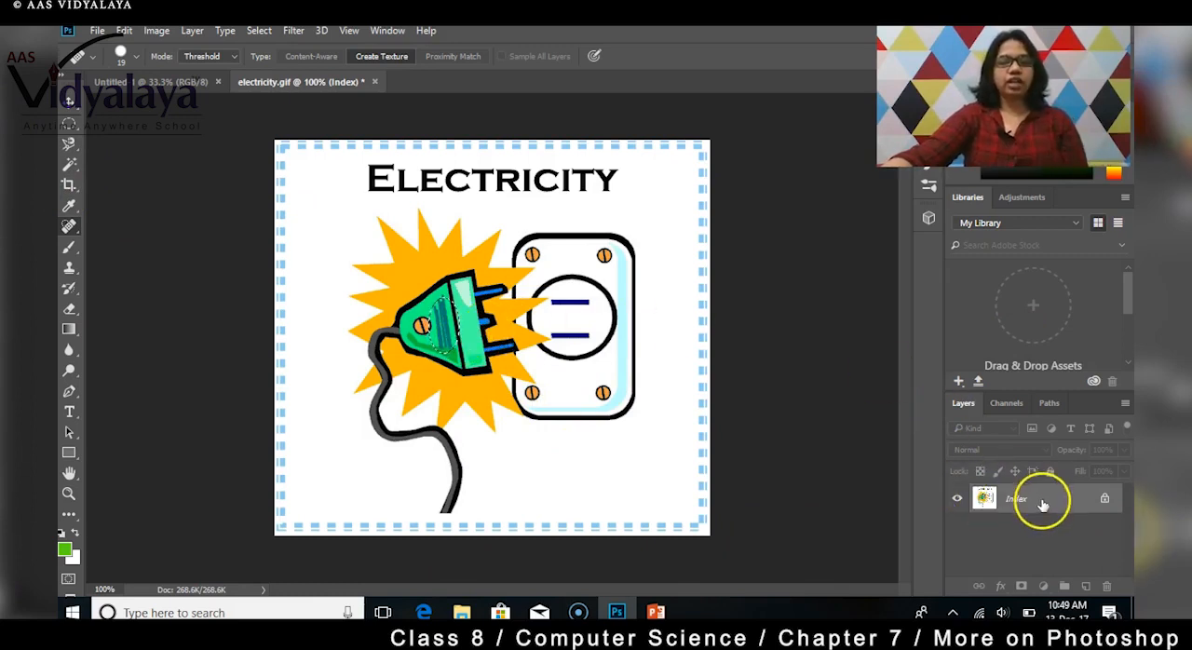
pyautogui.click(625, 523)
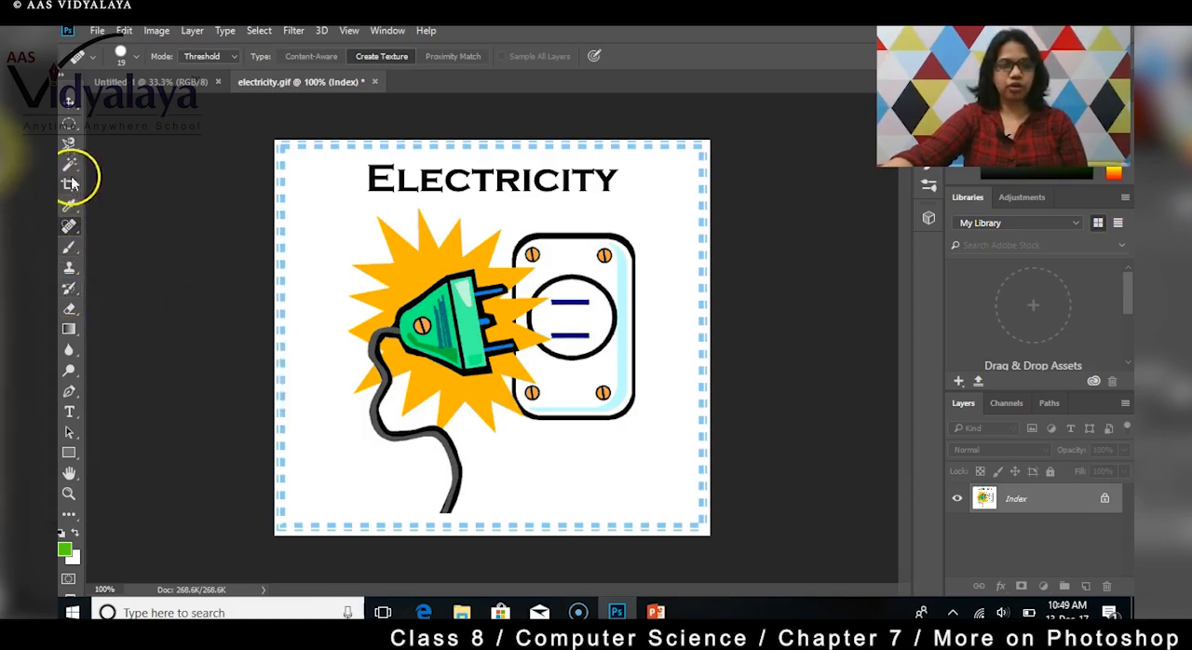
# Step: Draw an elliptical selection around the outlet's lower-right screw and try to heal it with the Spot Healing Brush
pyautogui.click(69, 130)
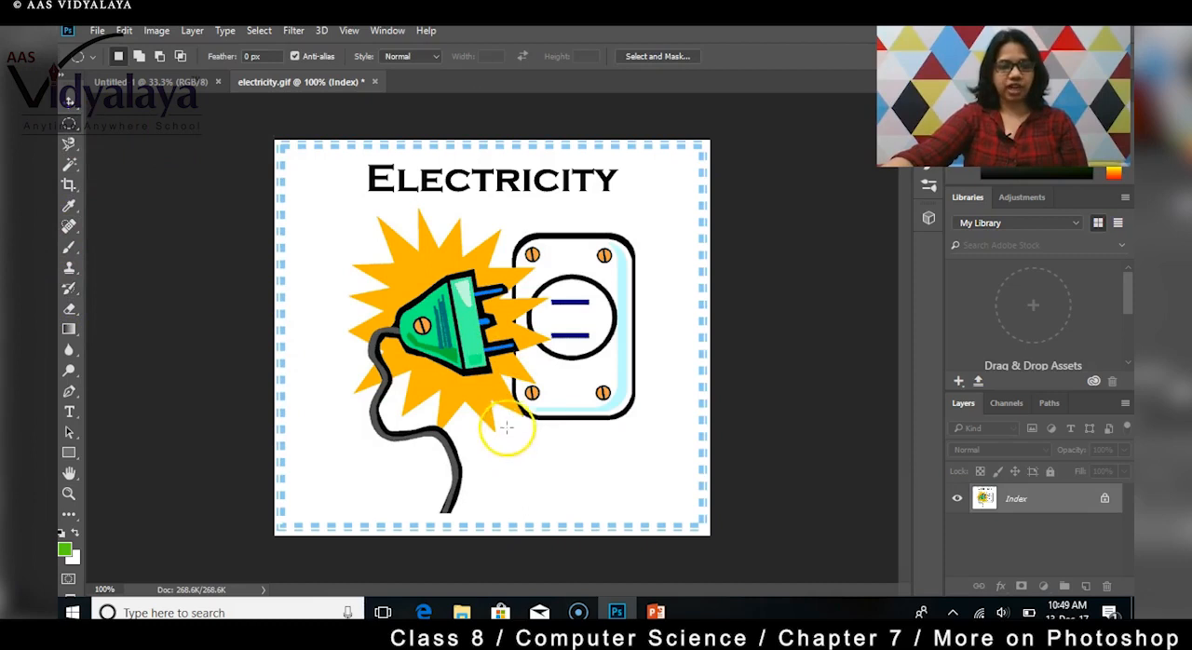
pyautogui.moveTo(563, 368); pyautogui.dragTo(616, 408)
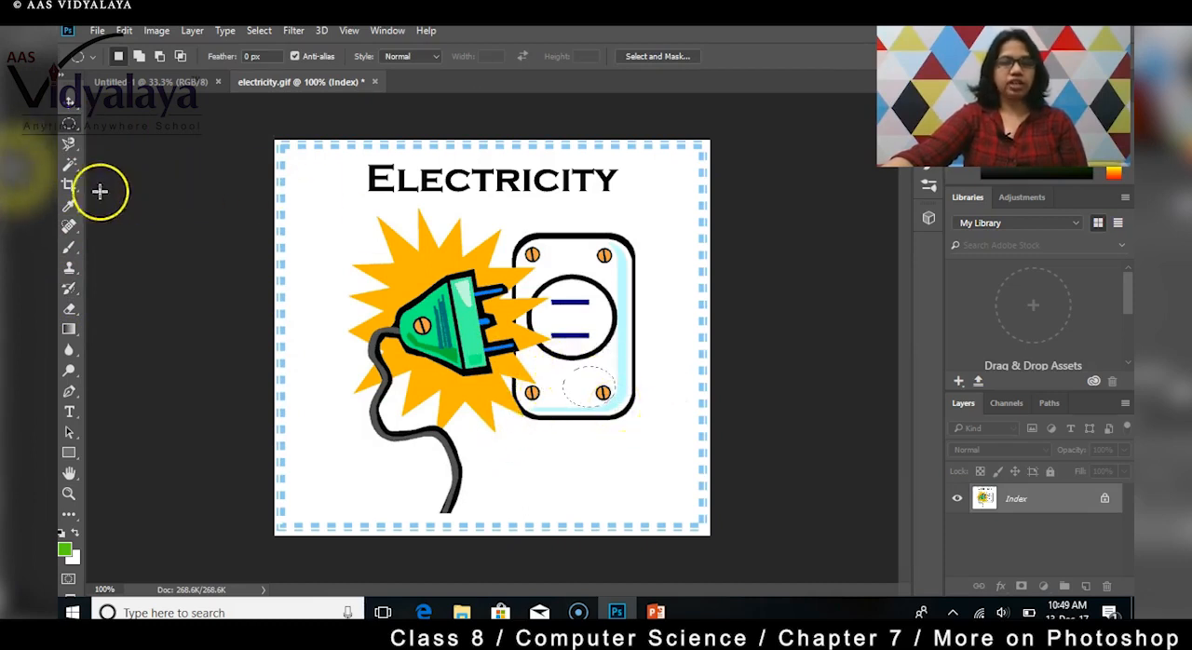
pyautogui.click(71, 227)
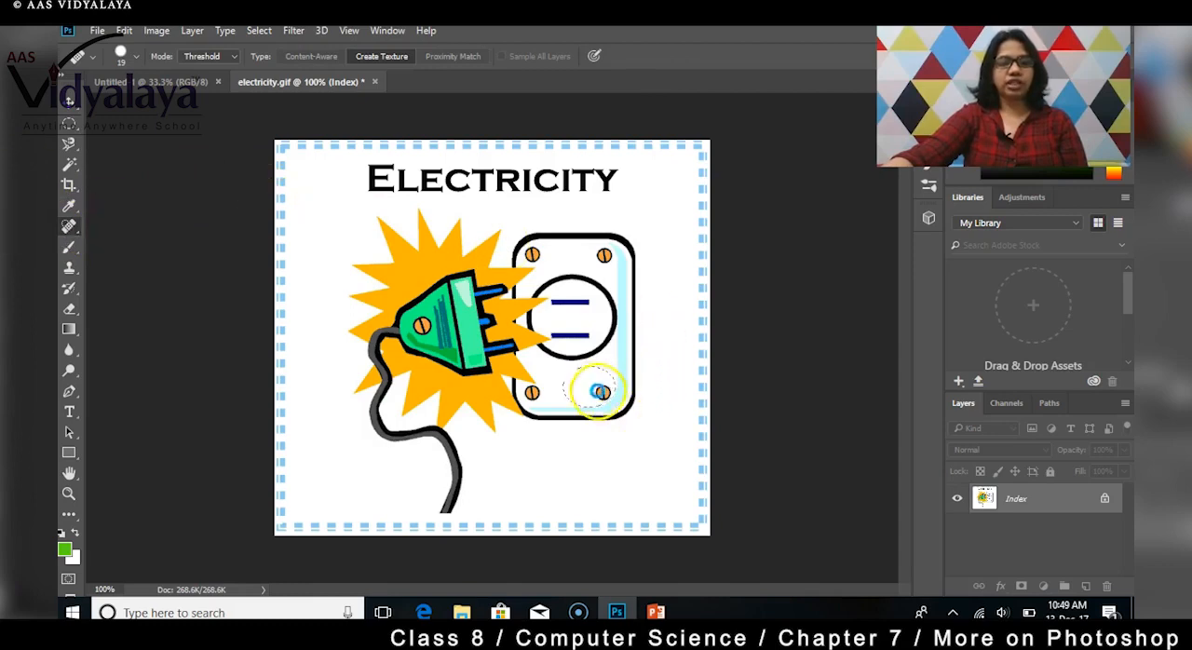
pyautogui.click(594, 388)
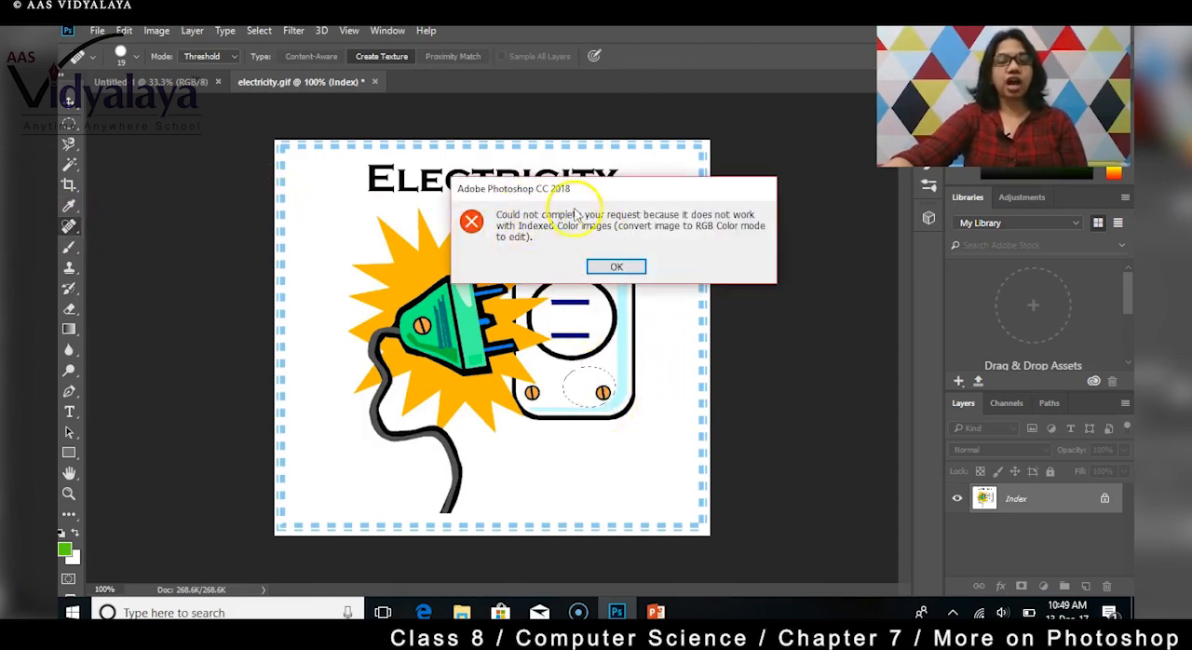
pyautogui.click(618, 267)
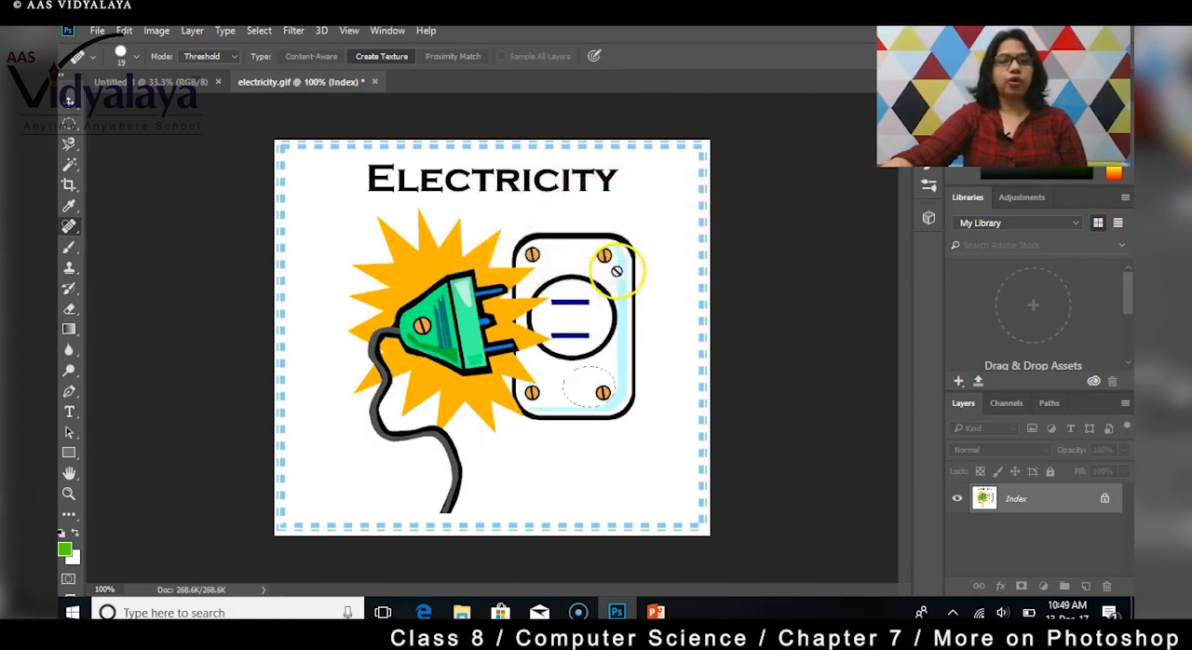
pyautogui.click(593, 390)
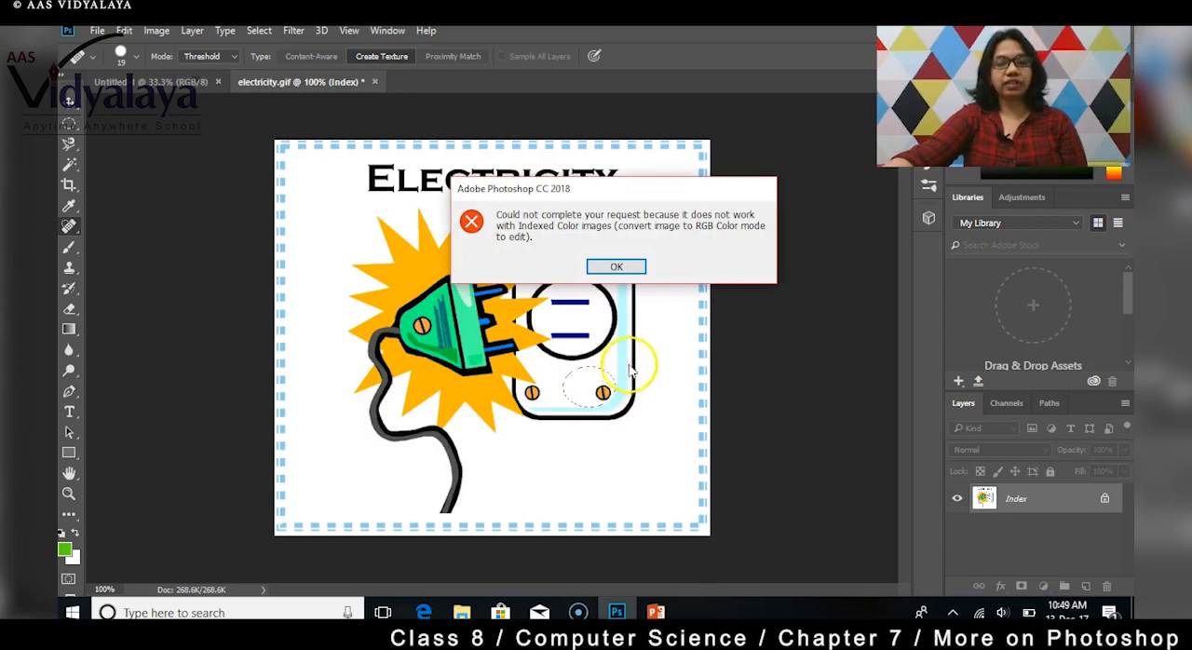
pyautogui.click(616, 269)
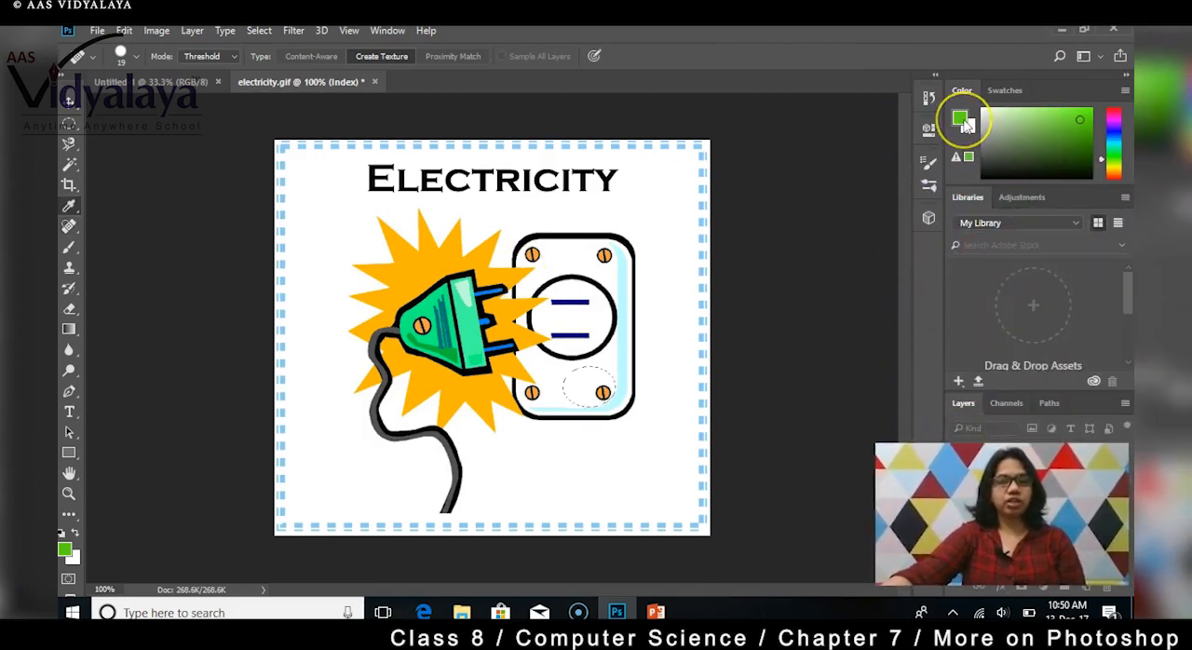
# Step: Base the foreground color picker on the R component, accept the color, and paint the elliptical selection on the outlet orange with the Brush tool
pyautogui.click(960, 119)
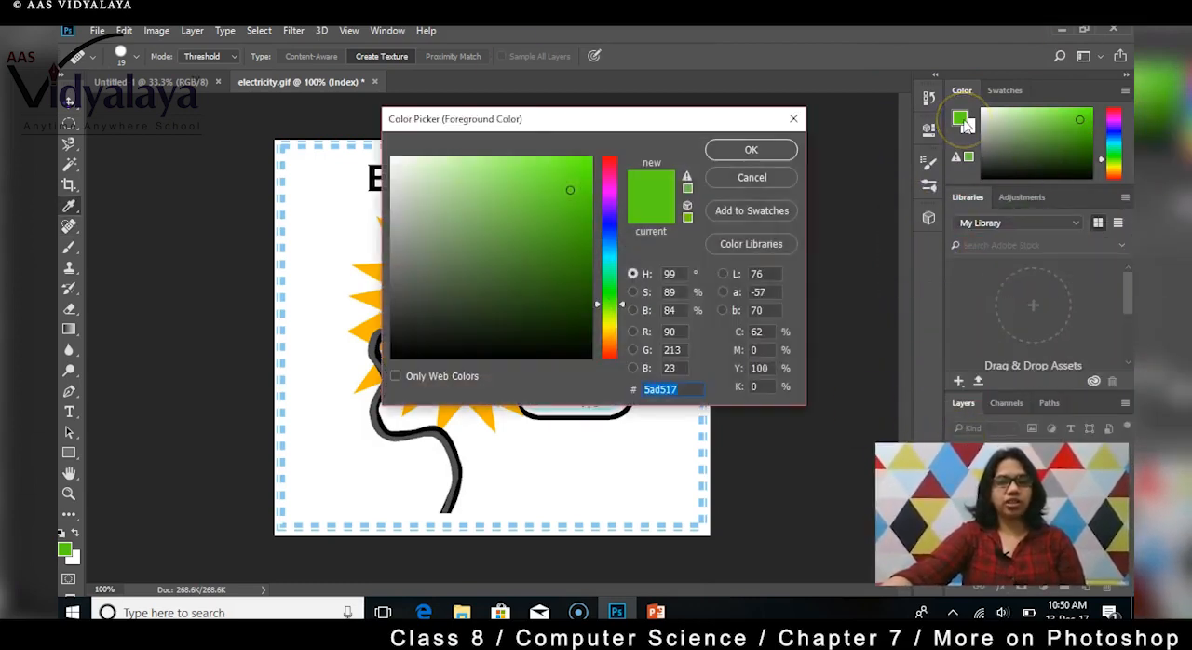
pyautogui.click(633, 332)
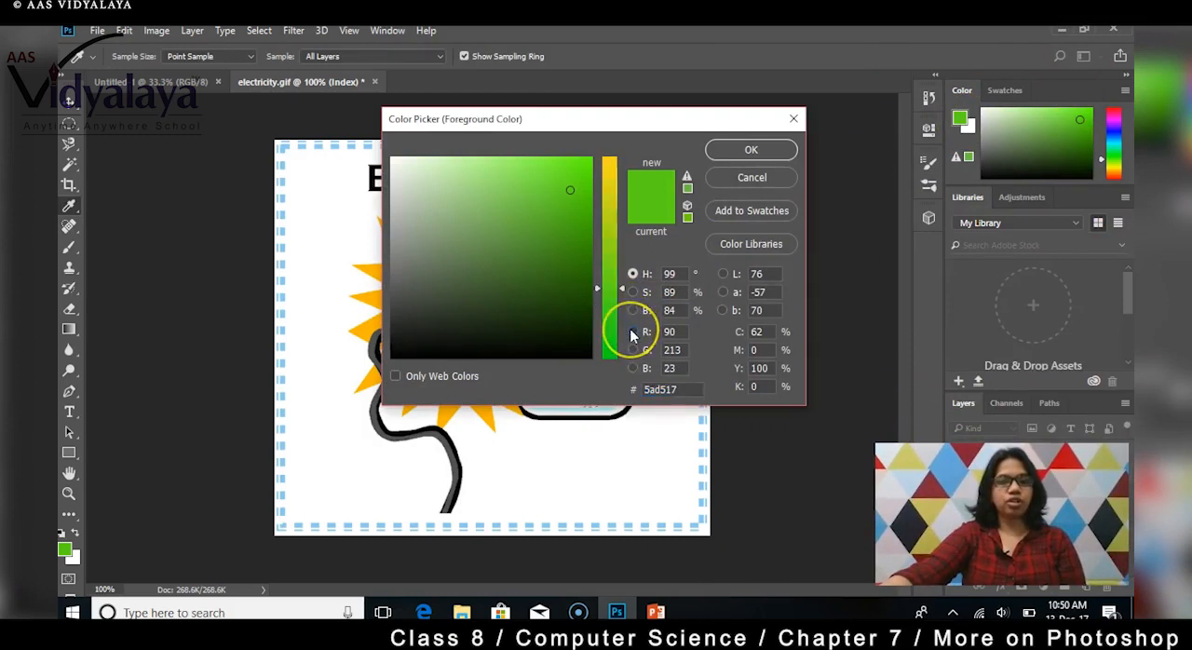
pyautogui.press('j')
pyautogui.click(750, 150)
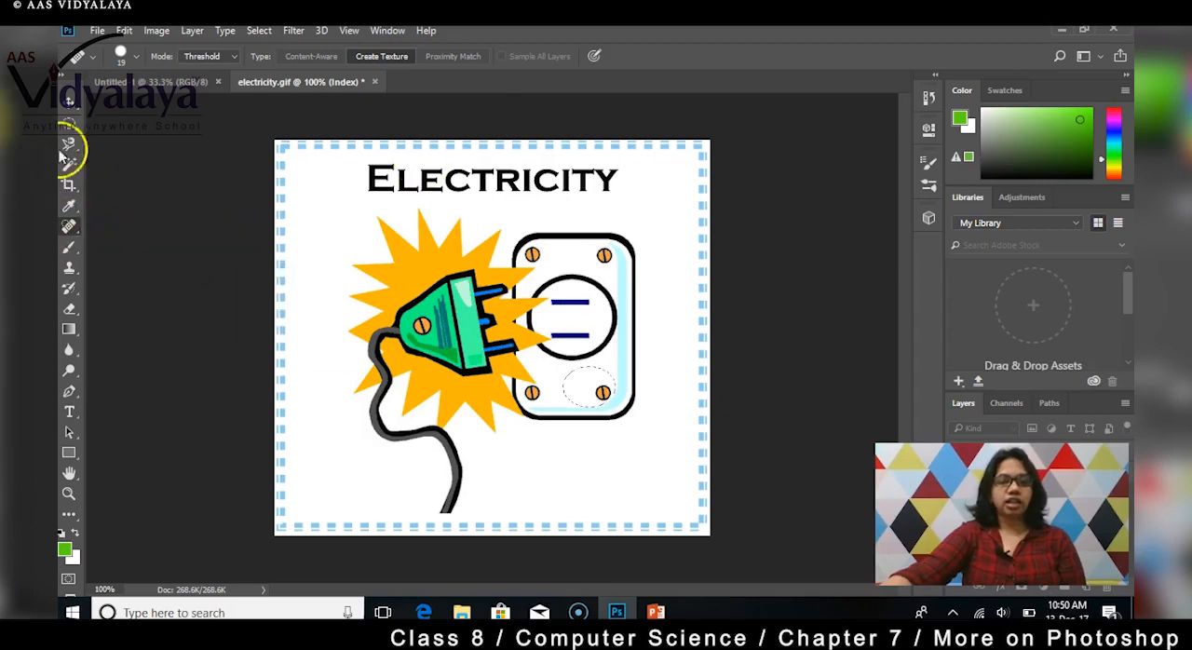
pyautogui.click(67, 247)
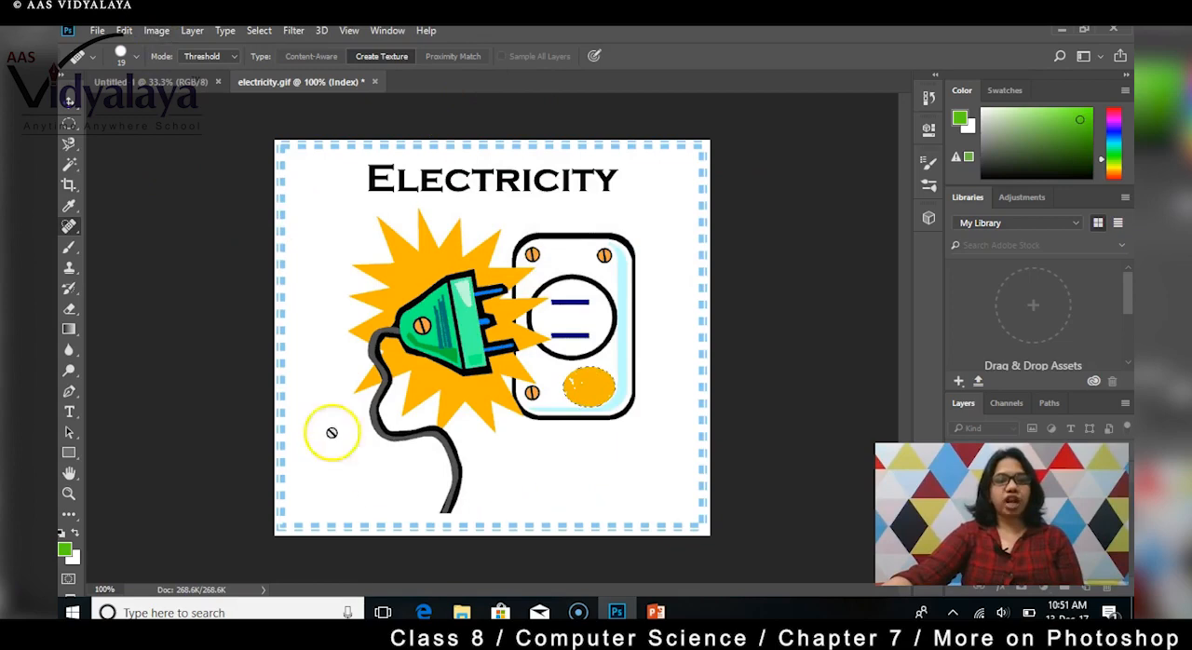
# Step: Convert the image to RGB Color mode
pyautogui.click(155, 32)
pyautogui.moveTo(173, 48)
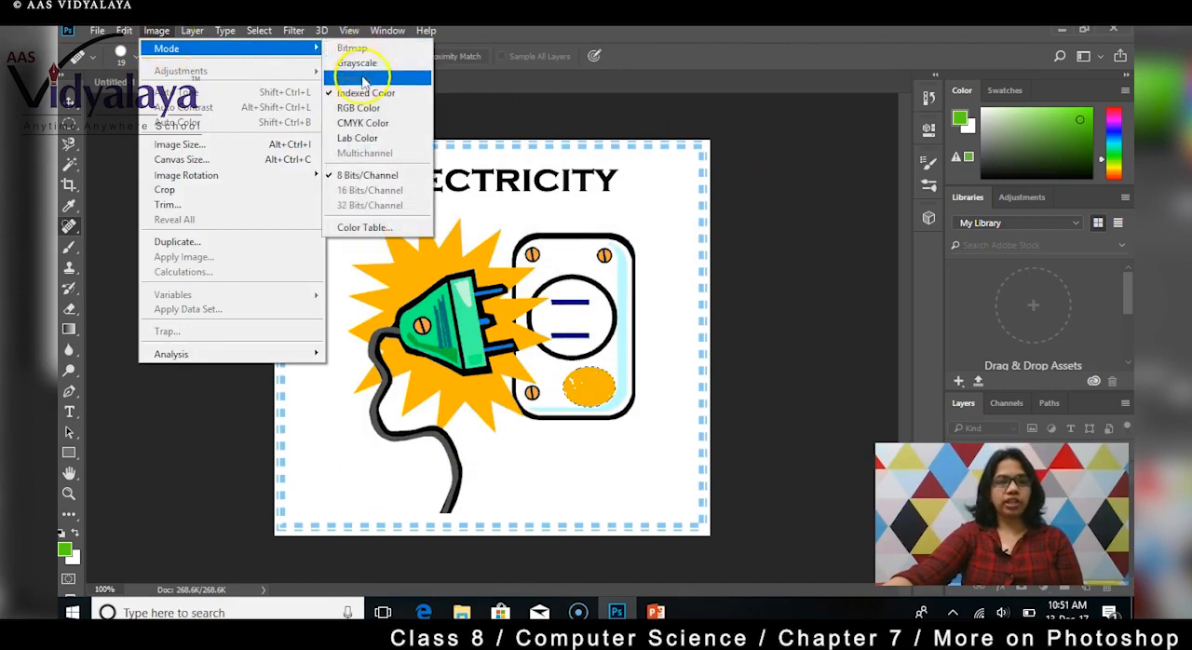
pyautogui.click(359, 108)
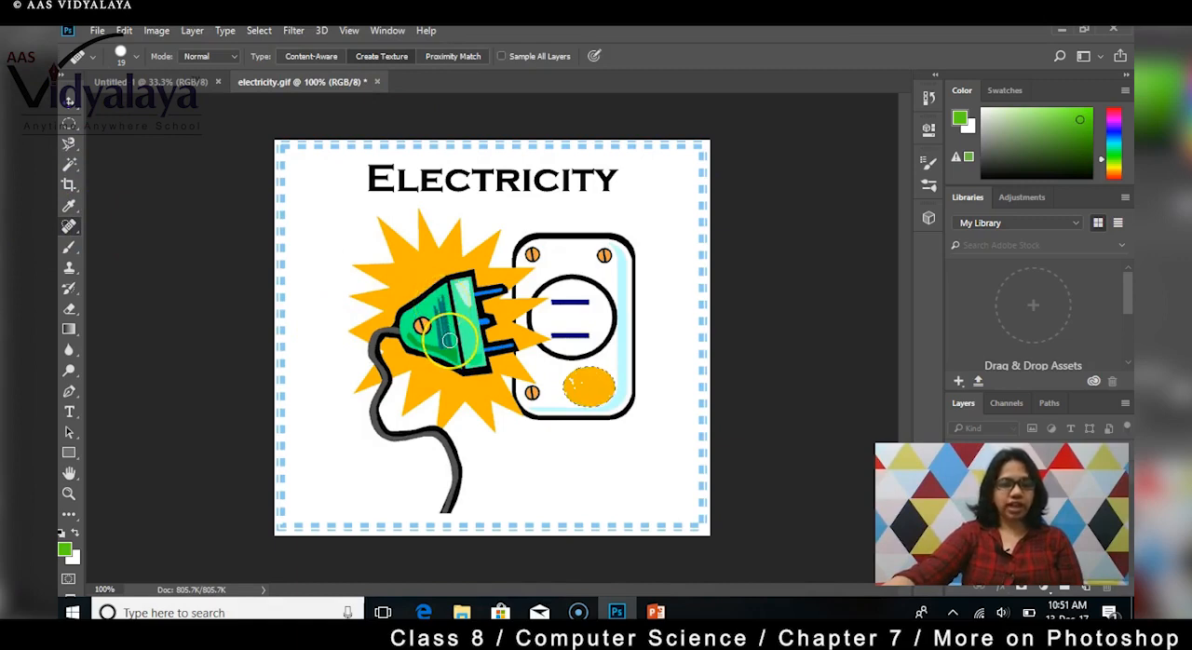
# Step: Heal the dark streaks on the green plug, its lower edge and the white background below the outlet with the Spot Healing Brush
pyautogui.moveTo(450, 340)
pyautogui.mouseDown()
pyautogui.moveTo(439, 300)
pyautogui.moveTo(446, 344)
pyautogui.moveTo(441, 297)
pyautogui.moveTo(442, 326)
pyautogui.mouseUp()
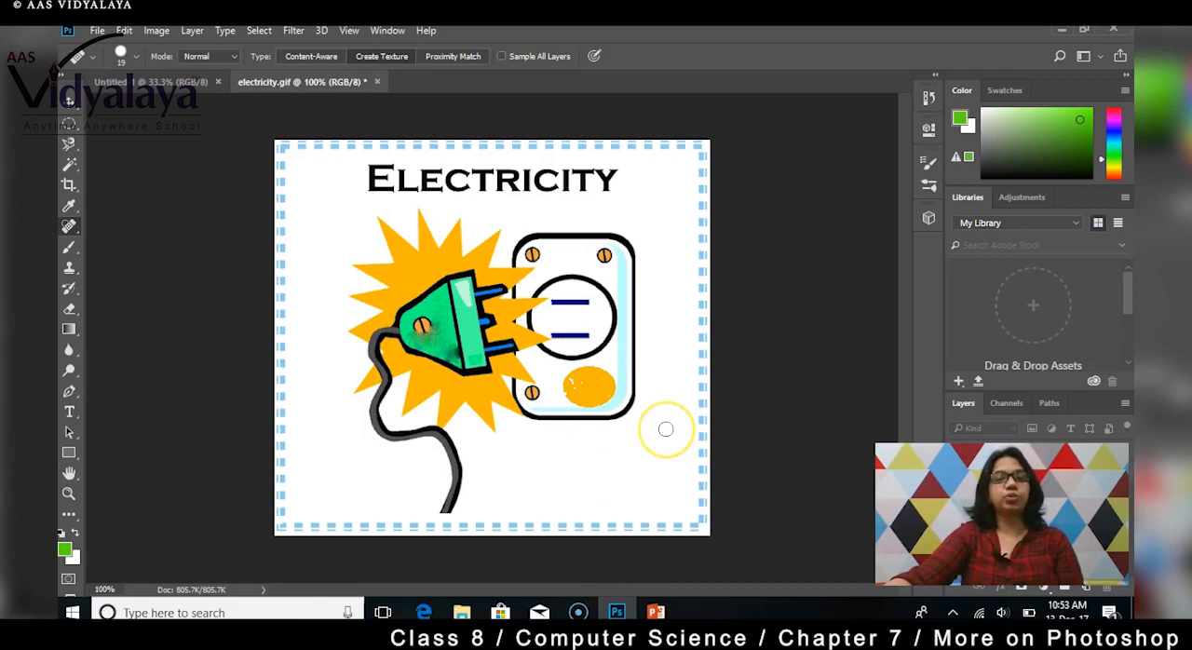
pyautogui.moveTo(665, 428)
pyautogui.mouseDown()
pyautogui.moveTo(574, 485)
pyautogui.moveTo(623, 477)
pyautogui.moveTo(610, 424)
pyautogui.moveTo(567, 435)
pyautogui.moveTo(673, 486)
pyautogui.mouseUp()
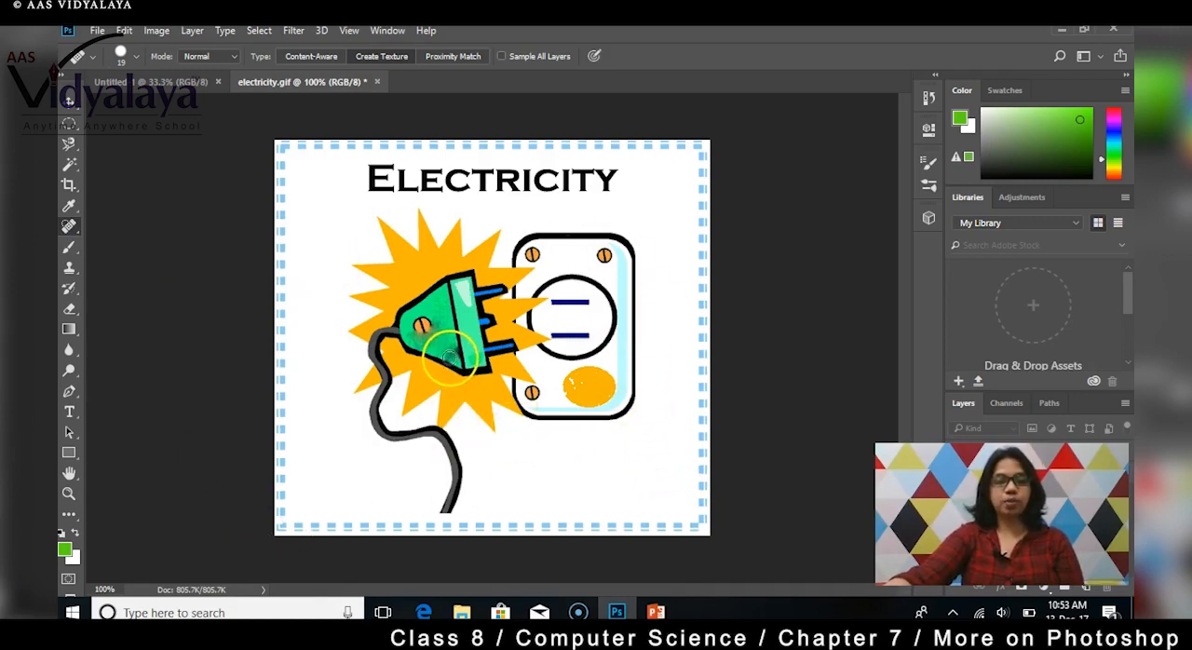
pyautogui.click(451, 355)
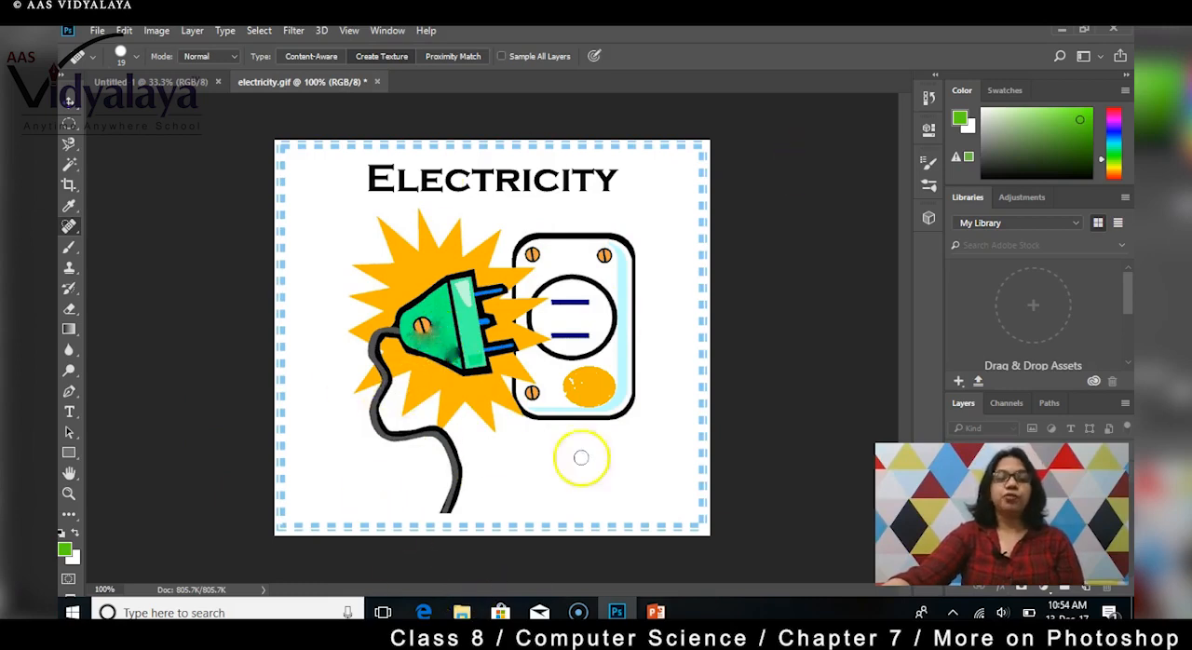
# Step: Review the color modes available for the image
pyautogui.click(155, 31)
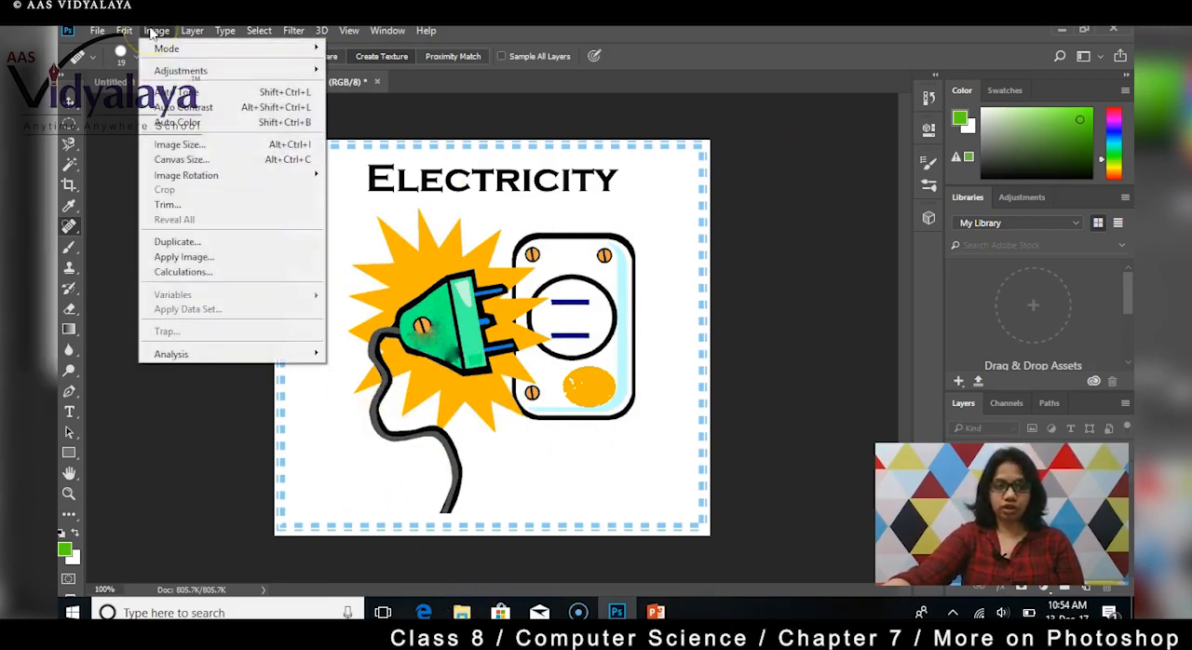
pyautogui.moveTo(163, 48)
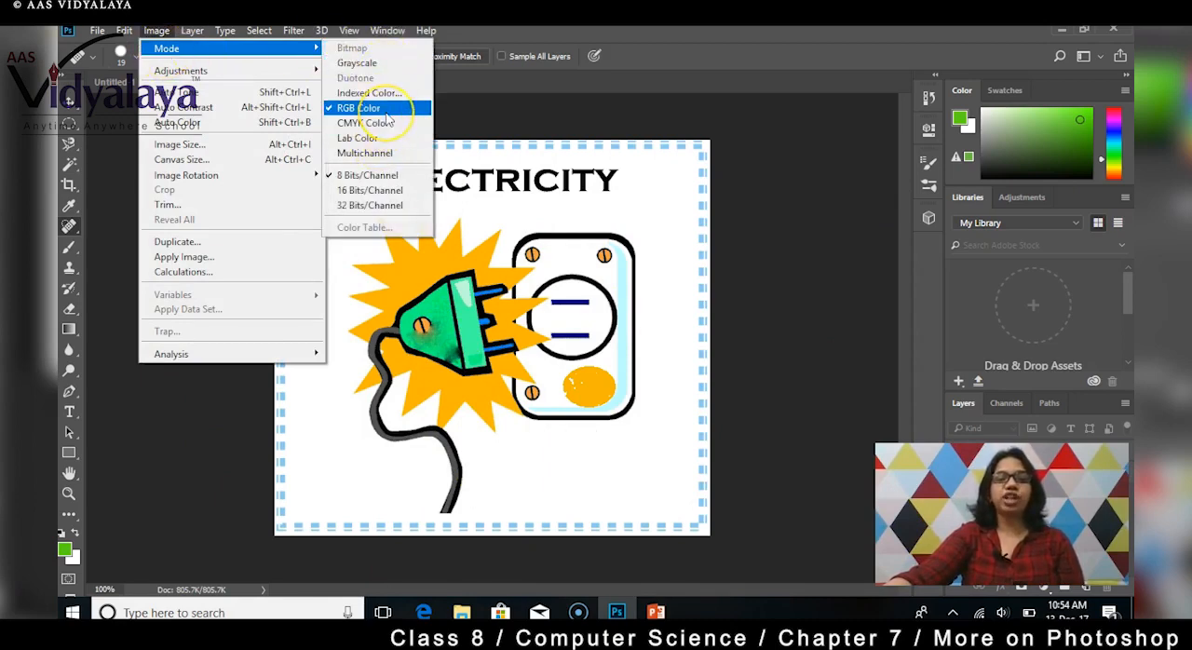
pyautogui.click(750, 229)
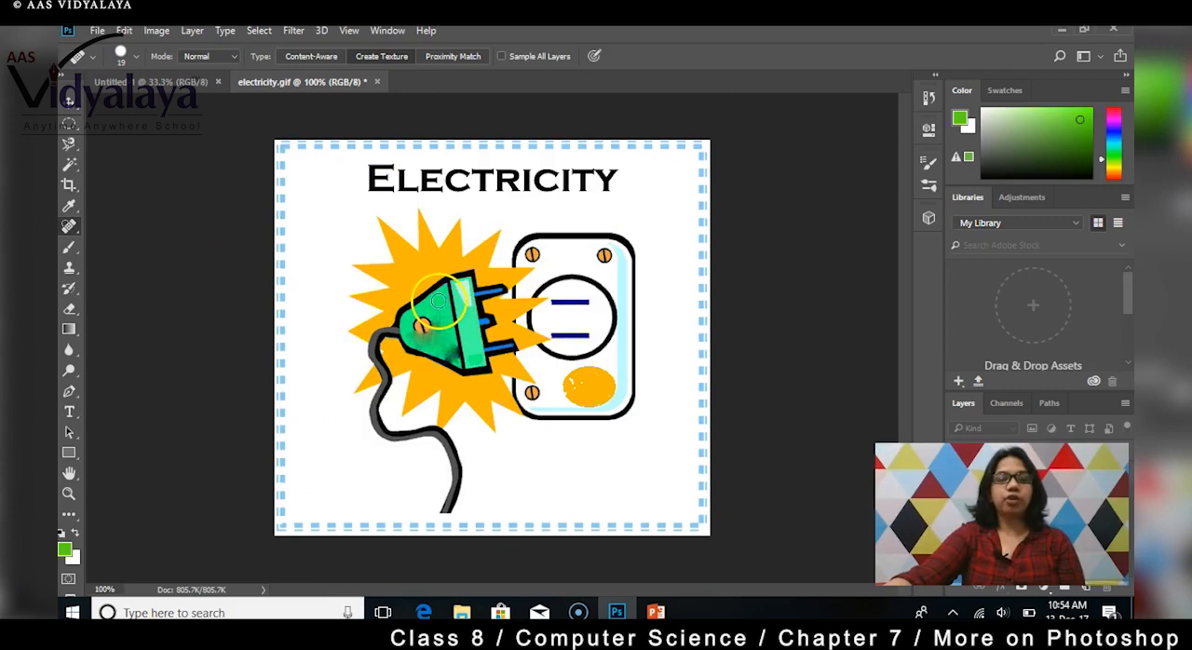
# Step: Retouch the middle of the green plug and the area beside its screw with the Spot Healing Brush
pyautogui.moveTo(439, 304); pyautogui.dragTo(440, 337)
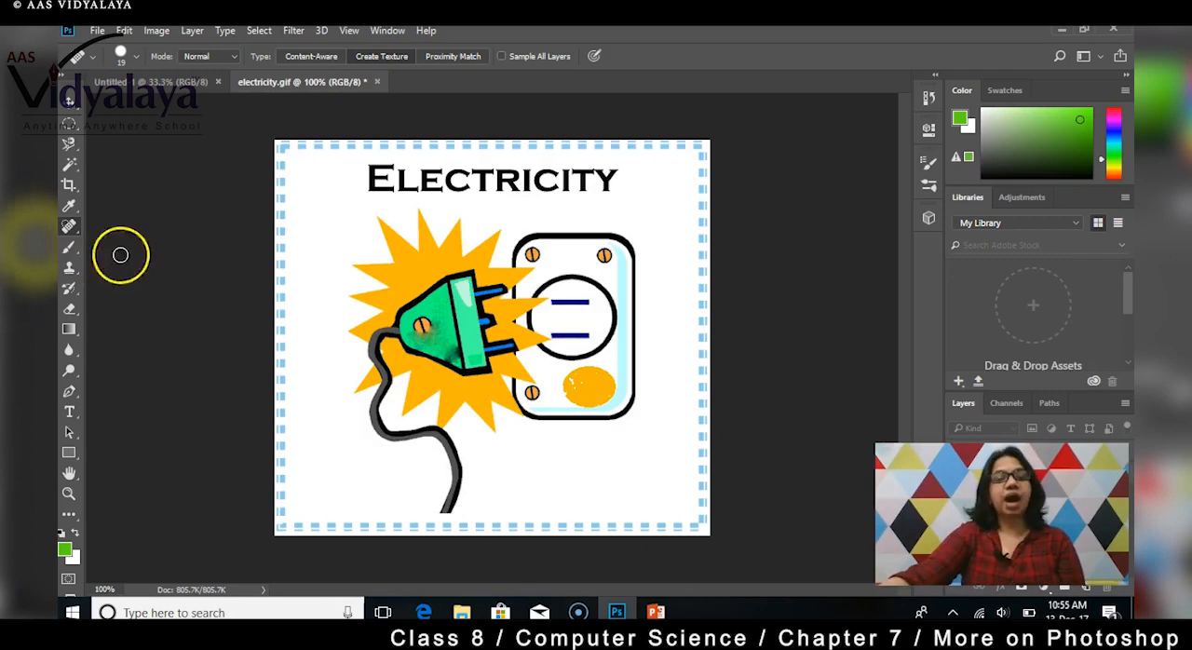
pyautogui.click(410, 321)
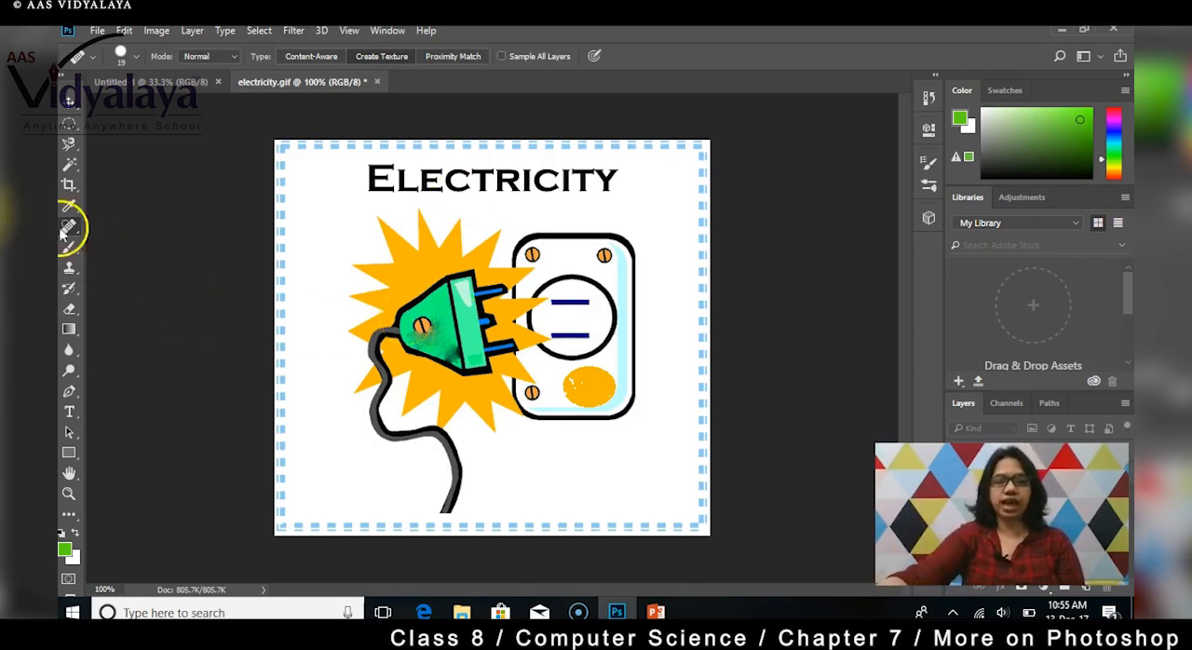
# Step: Switch to the Clone Stamp tool and try stamping around the outlet's upper-left screw without defining a source point
pyautogui.click(68, 268)
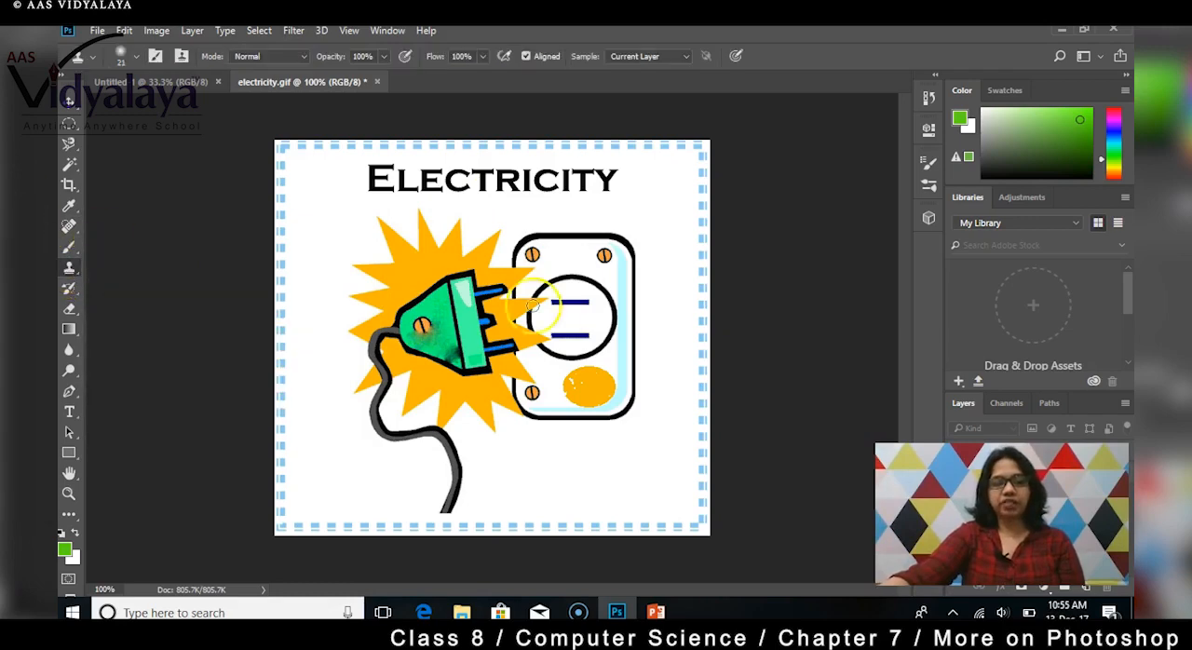
pyautogui.click(528, 253)
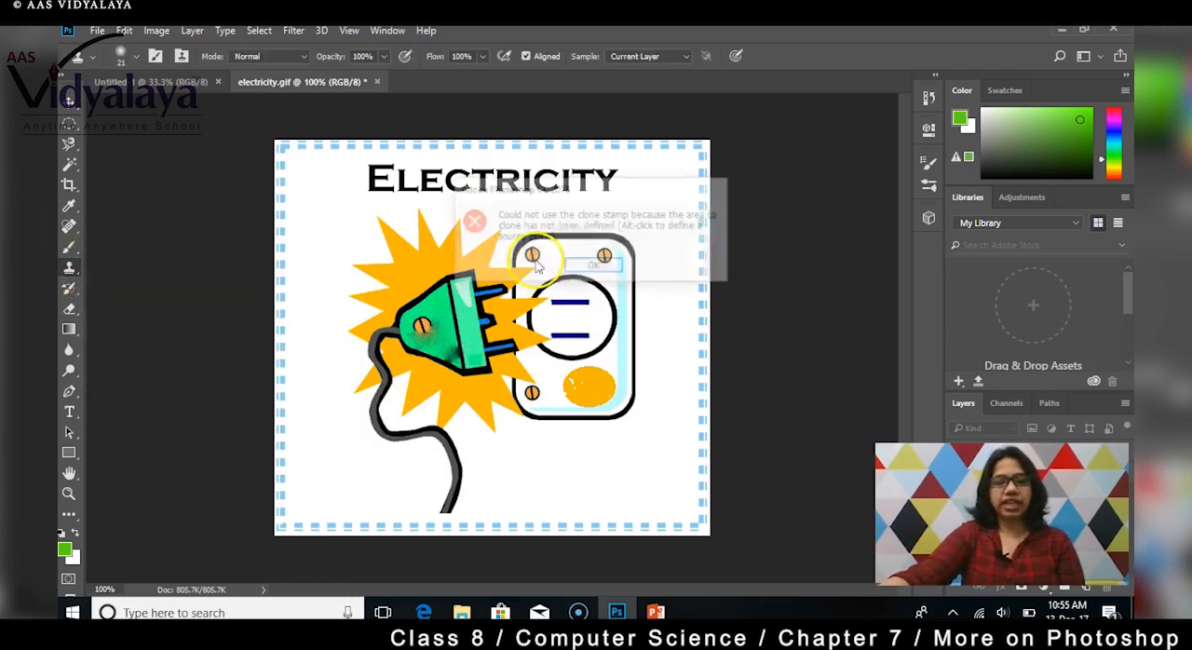
pyautogui.click(596, 268)
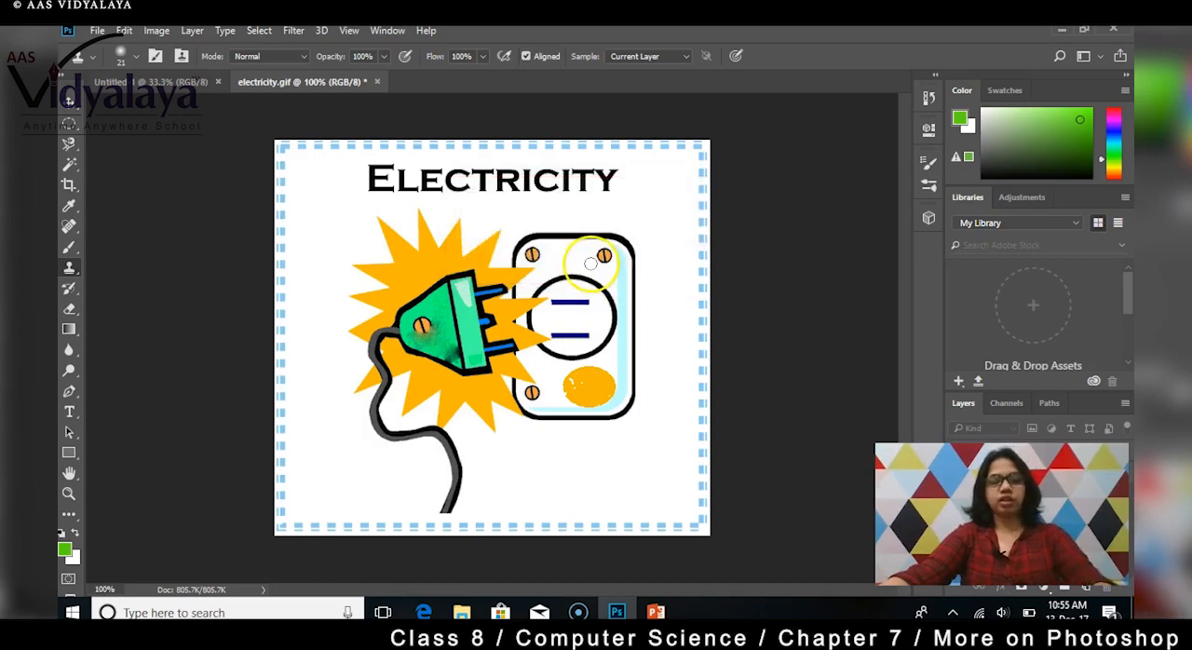
pyautogui.click(537, 264)
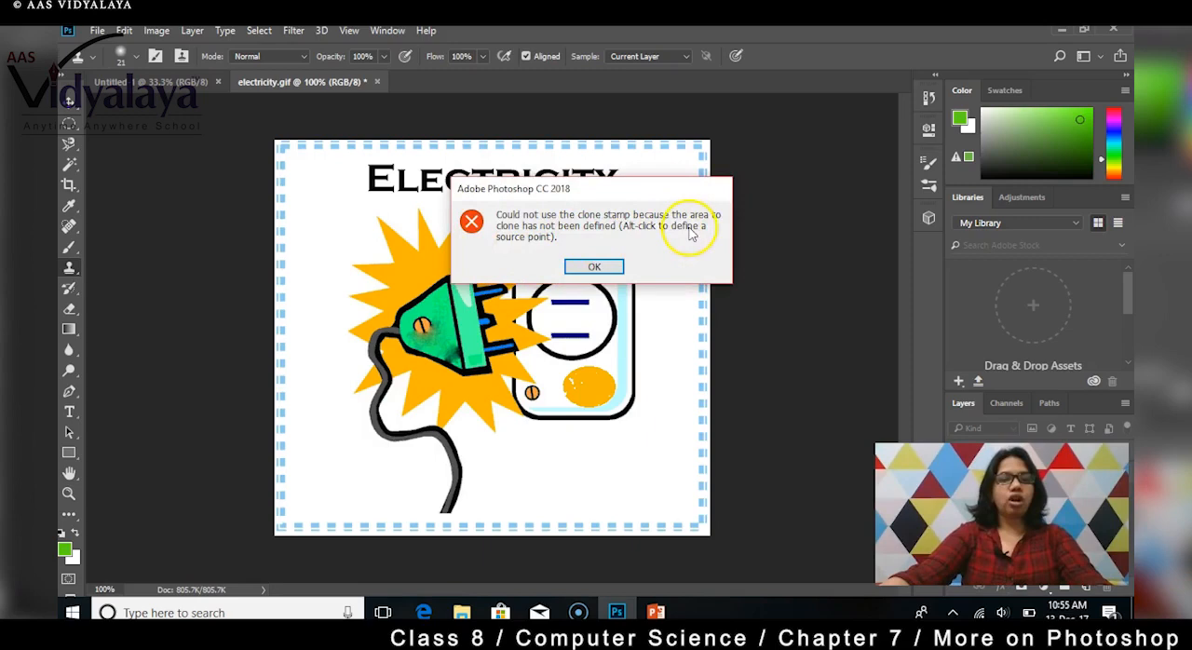
pyautogui.click(594, 267)
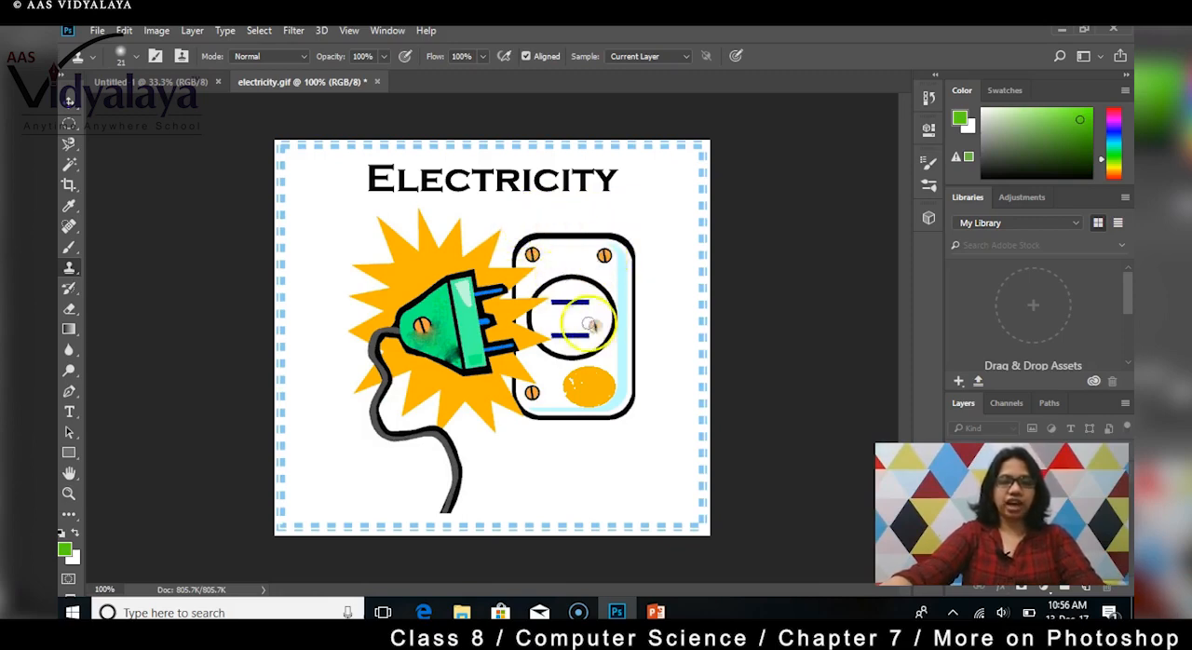
# Step: Clone an outlet screw onto the orange oval and the outlet's right edge with the Clone Stamp
pyautogui.moveTo(587, 389)
pyautogui.mouseDown()
pyautogui.moveTo(612, 412)
pyautogui.moveTo(615, 352)
pyautogui.moveTo(632, 358)
pyautogui.moveTo(642, 396)
pyautogui.moveTo(611, 339)
pyautogui.moveTo(631, 351)
pyautogui.moveTo(631, 378)
pyautogui.moveTo(643, 316)
pyautogui.moveTo(630, 305)
pyautogui.moveTo(588, 387)
pyautogui.mouseUp()
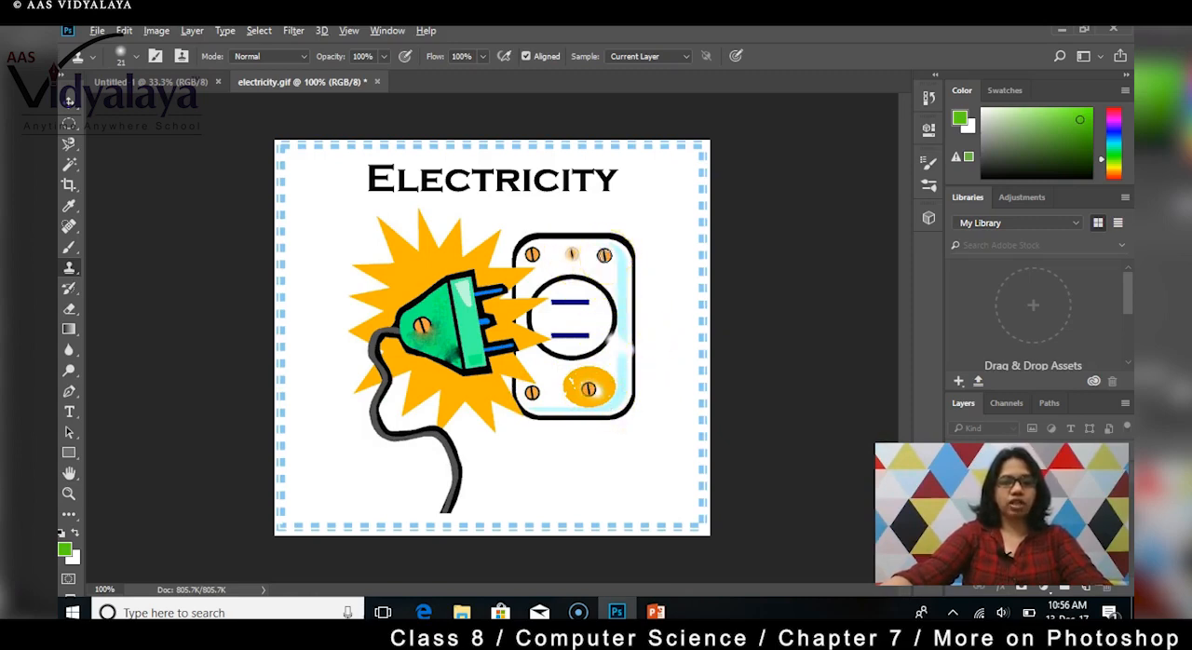
pyautogui.click(604, 254)
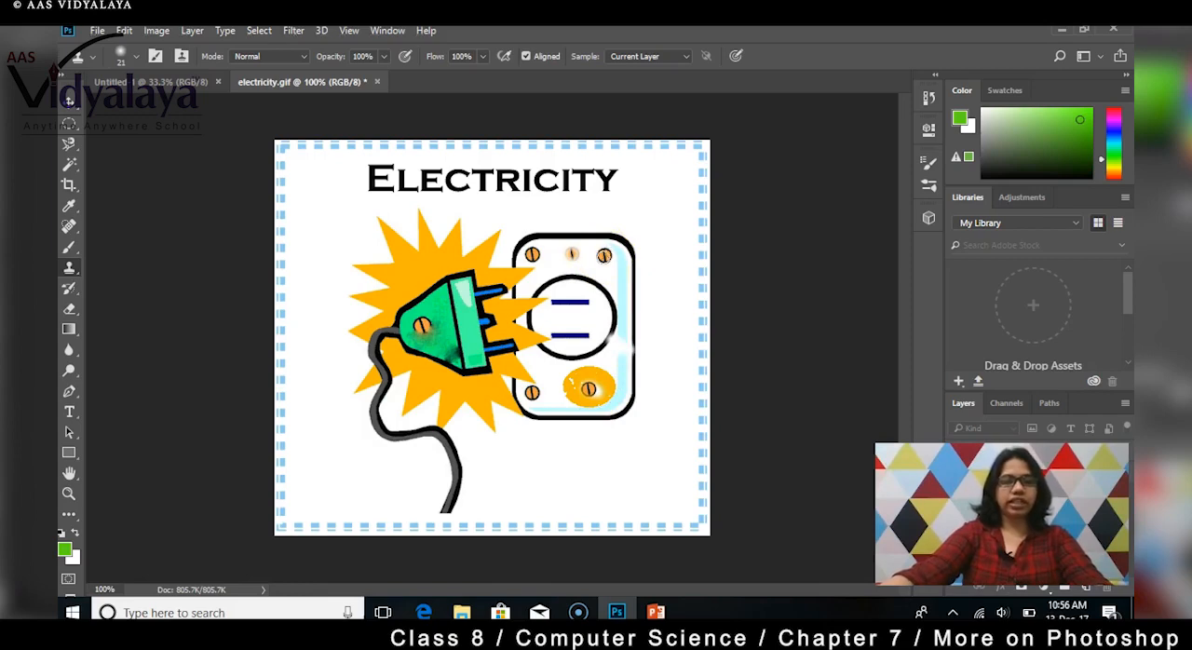
pyautogui.click(624, 316)
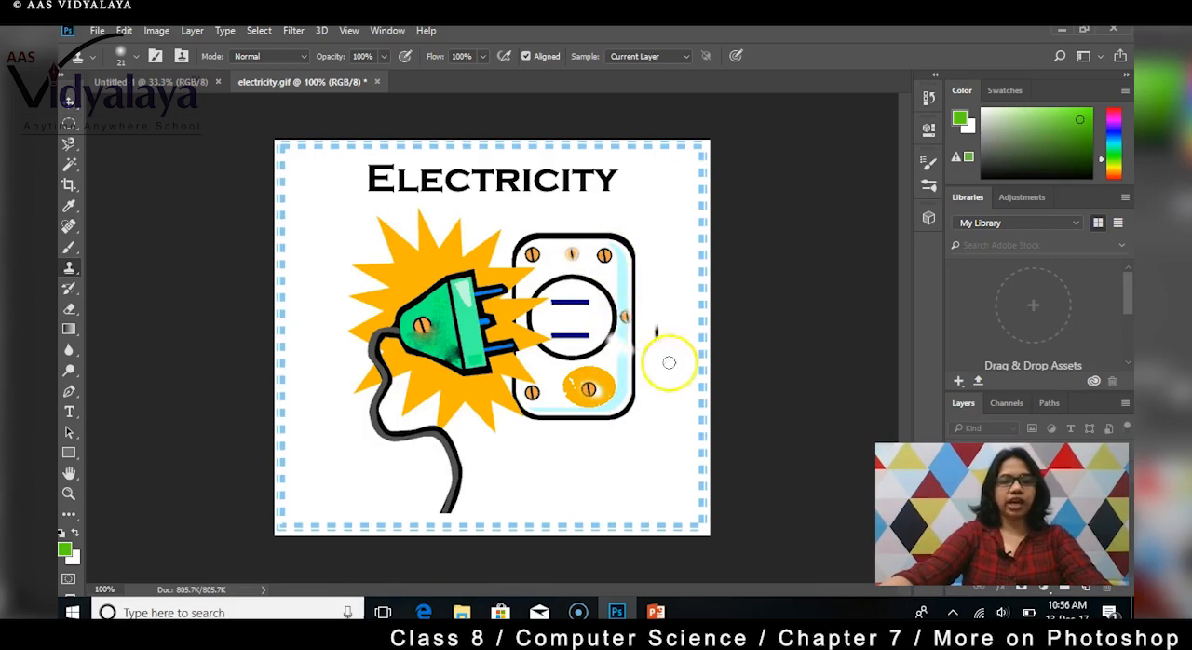
# Step: Clone the outlet with its screws and slots over itself, offset slightly down and to the right, with the Clone Stamp
pyautogui.click(551, 400)
pyautogui.moveTo(551, 257)
pyautogui.mouseDown()
pyautogui.moveTo(567, 269)
pyautogui.moveTo(636, 264)
pyautogui.moveTo(592, 264)
pyautogui.moveTo(606, 258)
pyautogui.moveTo(571, 264)
pyautogui.moveTo(639, 266)
pyautogui.moveTo(558, 321)
pyautogui.moveTo(642, 317)
pyautogui.moveTo(519, 320)
pyautogui.moveTo(644, 320)
pyautogui.moveTo(588, 322)
pyautogui.moveTo(551, 349)
pyautogui.moveTo(642, 358)
pyautogui.moveTo(639, 373)
pyautogui.moveTo(623, 365)
pyautogui.moveTo(652, 377)
pyautogui.moveTo(559, 382)
pyautogui.moveTo(614, 377)
pyautogui.moveTo(672, 407)
pyautogui.moveTo(567, 418)
pyautogui.moveTo(550, 434)
pyautogui.moveTo(614, 431)
pyautogui.moveTo(648, 458)
pyautogui.moveTo(640, 477)
pyautogui.moveTo(662, 402)
pyautogui.mouseUp()
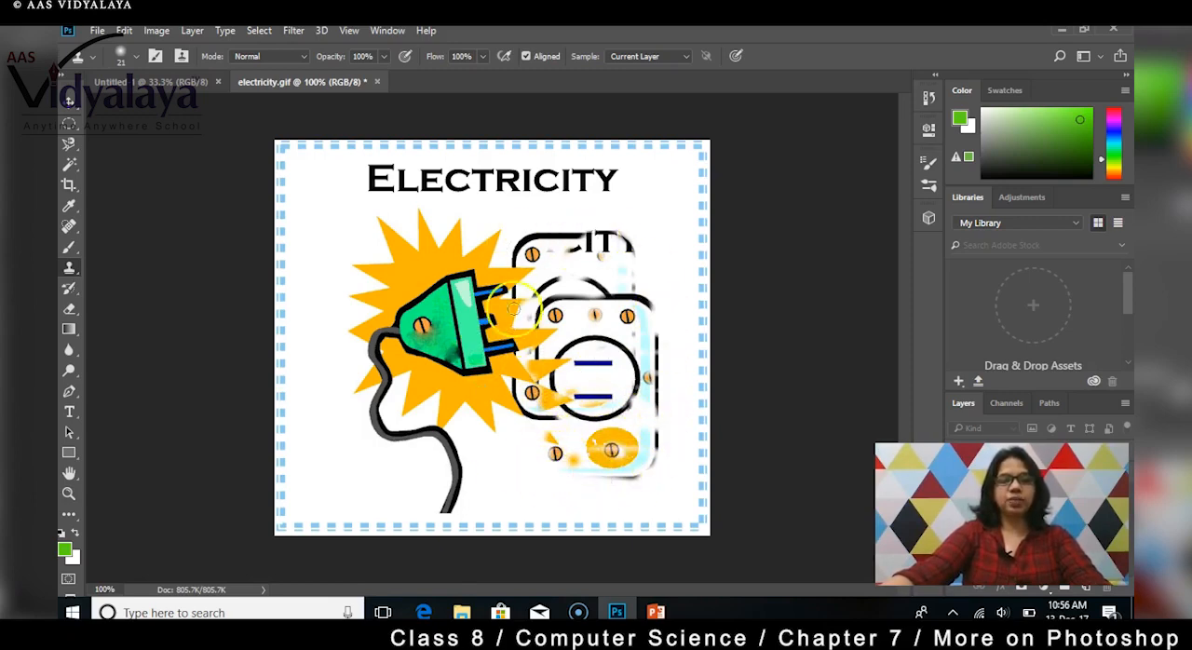
pyautogui.moveTo(569, 280)
pyautogui.mouseDown()
pyautogui.moveTo(604, 268)
pyautogui.moveTo(599, 298)
pyautogui.moveTo(611, 278)
pyautogui.moveTo(572, 386)
pyautogui.moveTo(546, 250)
pyautogui.moveTo(619, 315)
pyautogui.mouseUp()
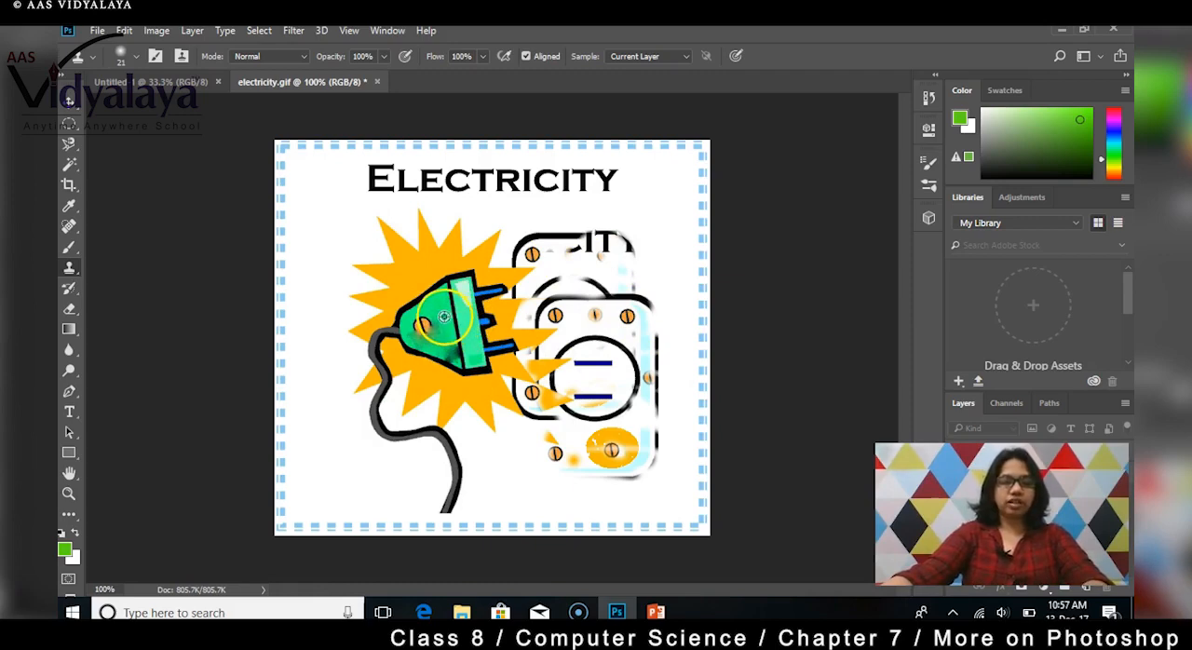
# Step: Clone the green plug and its orange burst into the picture's upper-left area, and stamp the blank area beside the duplicated outlet
pyautogui.keyDown('alt'); pyautogui.click(444, 314); pyautogui.keyUp('alt')
pyautogui.moveTo(345, 261)
pyautogui.mouseDown()
pyautogui.moveTo(307, 275)
pyautogui.moveTo(357, 259)
pyautogui.moveTo(341, 250)
pyautogui.moveTo(354, 244)
pyautogui.moveTo(282, 291)
pyautogui.moveTo(349, 274)
pyautogui.moveTo(273, 326)
pyautogui.moveTo(365, 270)
pyautogui.moveTo(321, 286)
pyautogui.moveTo(359, 231)
pyautogui.moveTo(329, 222)
pyautogui.moveTo(377, 208)
pyautogui.moveTo(316, 229)
pyautogui.moveTo(320, 218)
pyautogui.moveTo(363, 183)
pyautogui.moveTo(303, 218)
pyautogui.moveTo(275, 324)
pyautogui.moveTo(316, 200)
pyautogui.moveTo(381, 216)
pyautogui.moveTo(399, 195)
pyautogui.moveTo(345, 277)
pyautogui.moveTo(388, 270)
pyautogui.moveTo(385, 285)
pyautogui.moveTo(337, 307)
pyautogui.moveTo(312, 339)
pyautogui.moveTo(278, 344)
pyautogui.moveTo(284, 303)
pyautogui.moveTo(335, 284)
pyautogui.moveTo(310, 308)
pyautogui.moveTo(333, 282)
pyautogui.moveTo(340, 228)
pyautogui.moveTo(365, 289)
pyautogui.mouseUp()
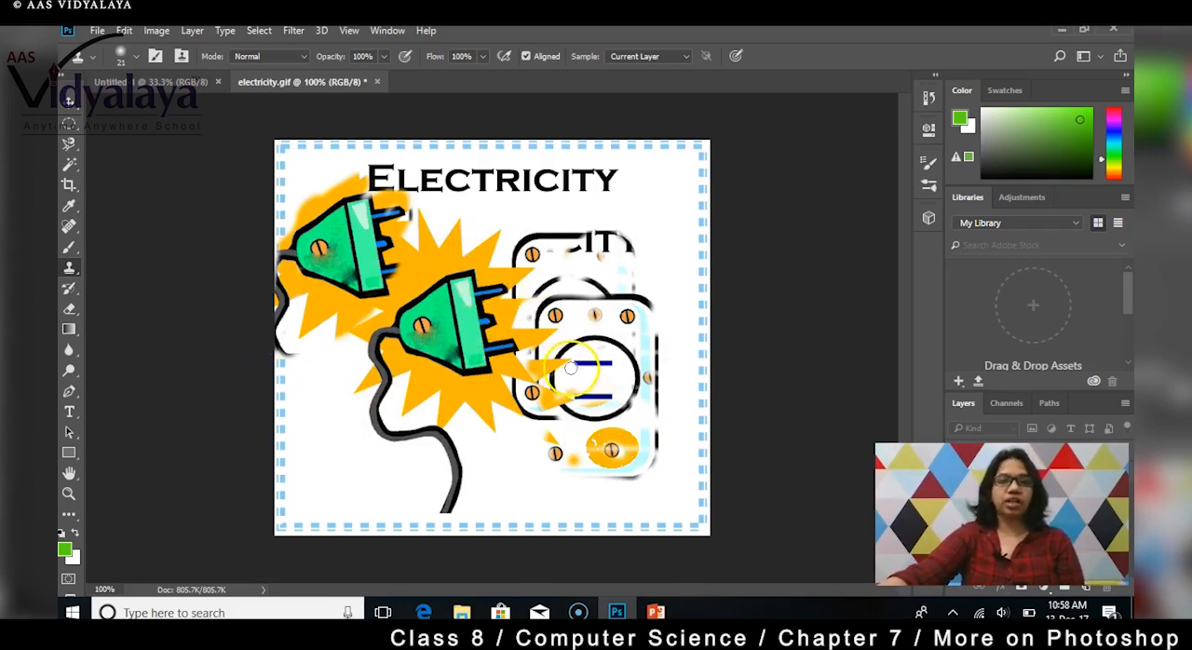
pyautogui.click(599, 246)
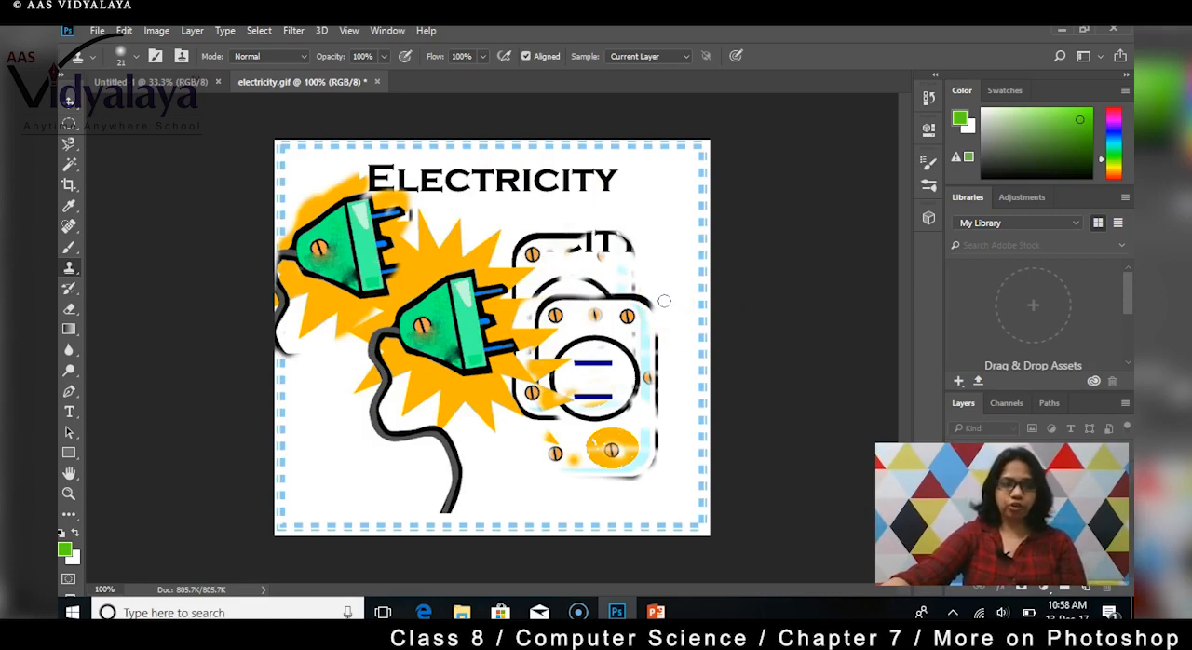
pyautogui.moveTo(664, 301)
pyautogui.mouseDown()
pyautogui.moveTo(639, 283)
pyautogui.moveTo(661, 326)
pyautogui.mouseUp()
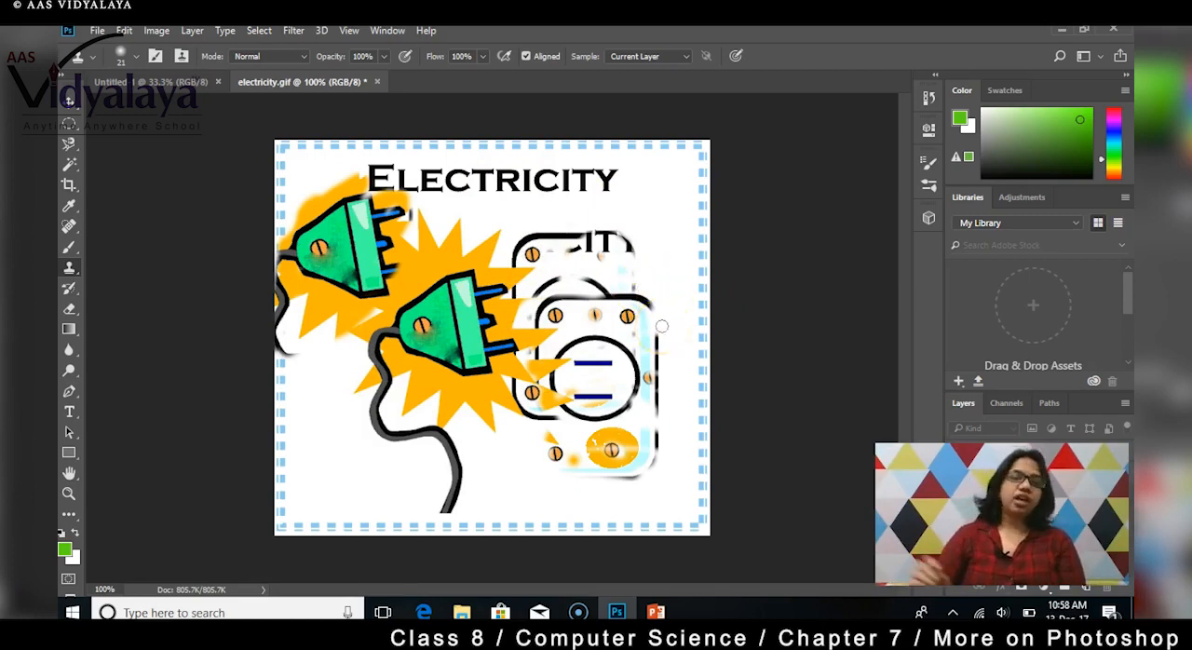